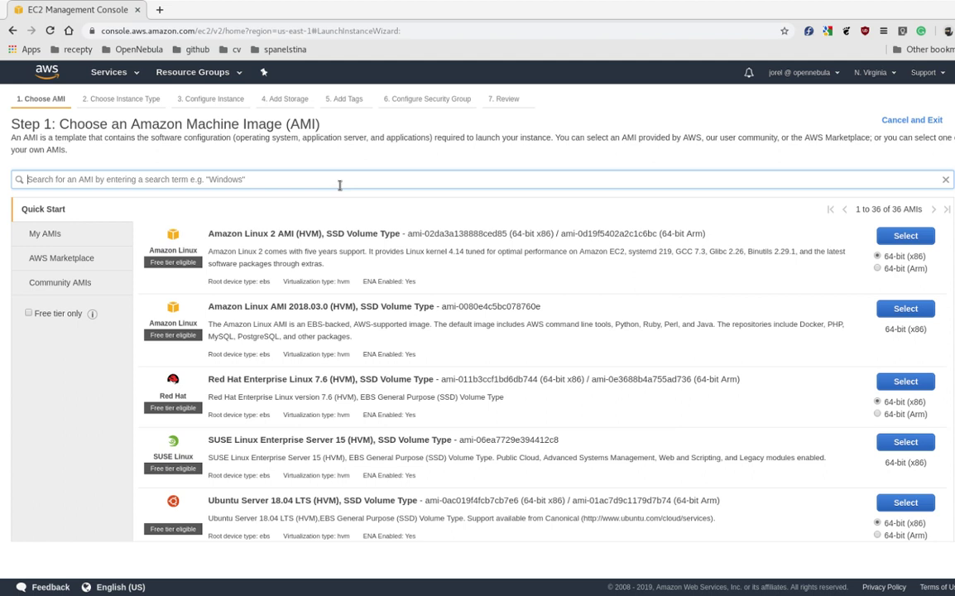
- Search the AMIs for 'ubuntu 18.04' and select the Ubuntu Server 18.04 image
{"action": "type", "text": "ubuntu 1"}
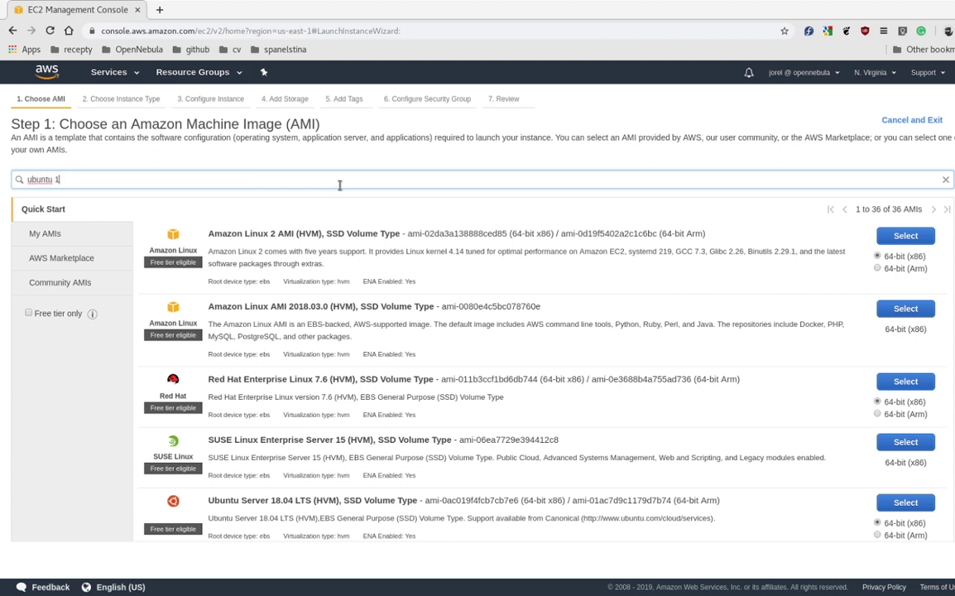
{"action": "type", "text": "8.04"}
{"action": "key", "text": "Return"}
{"action": "left_click", "coordinate": [909, 236]}
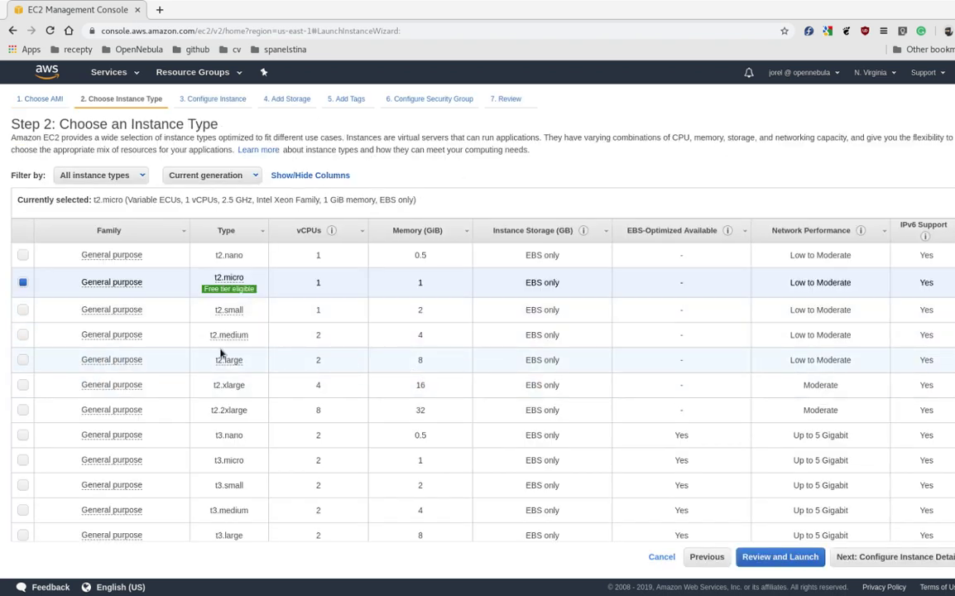
- Choose t2.medium as the instance type
{"action": "left_click", "coordinate": [23, 336]}
{"action": "left_click", "coordinate": [875, 562]}
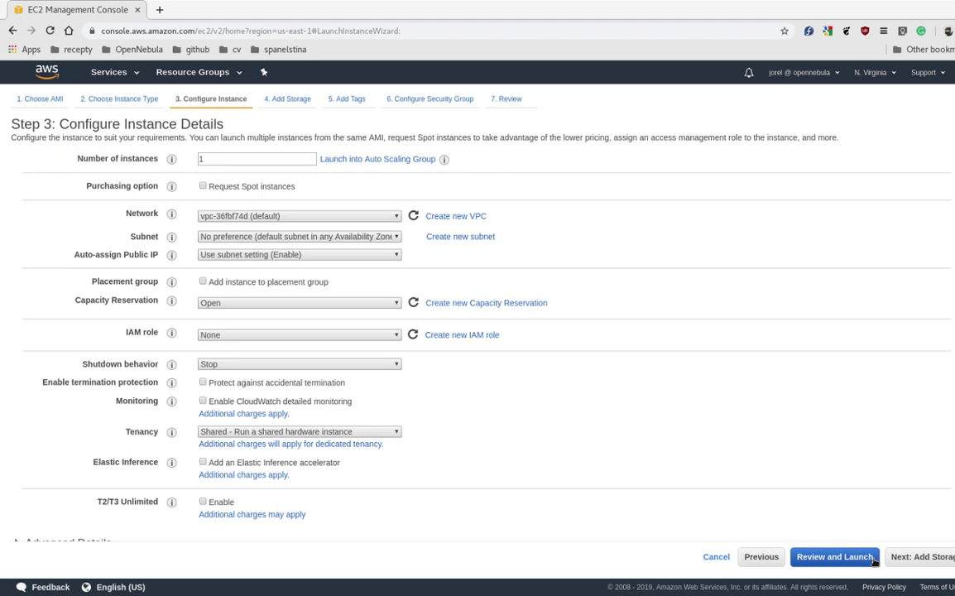
{"action": "left_click", "coordinate": [875, 559]}
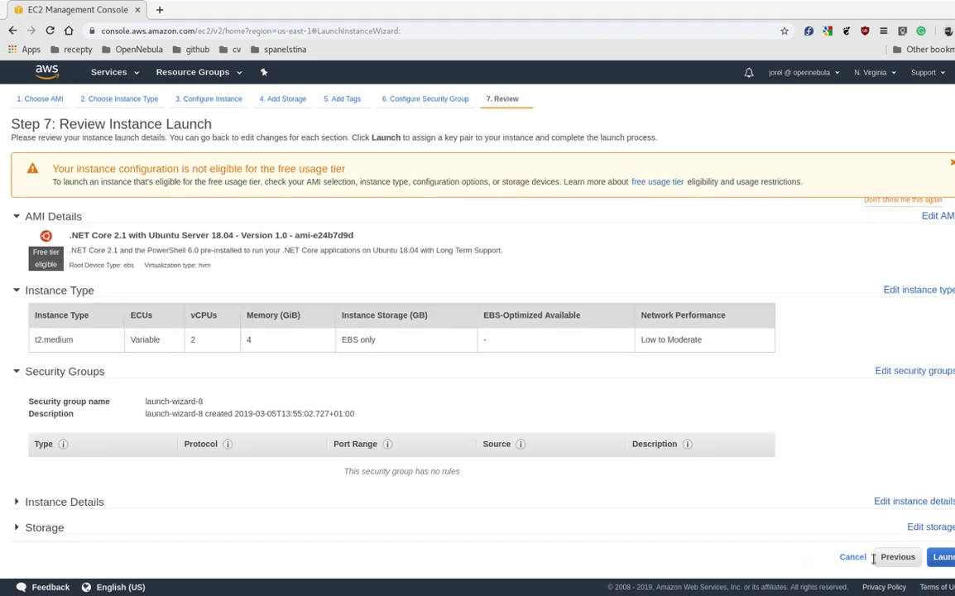
{"action": "left_click", "coordinate": [894, 558]}
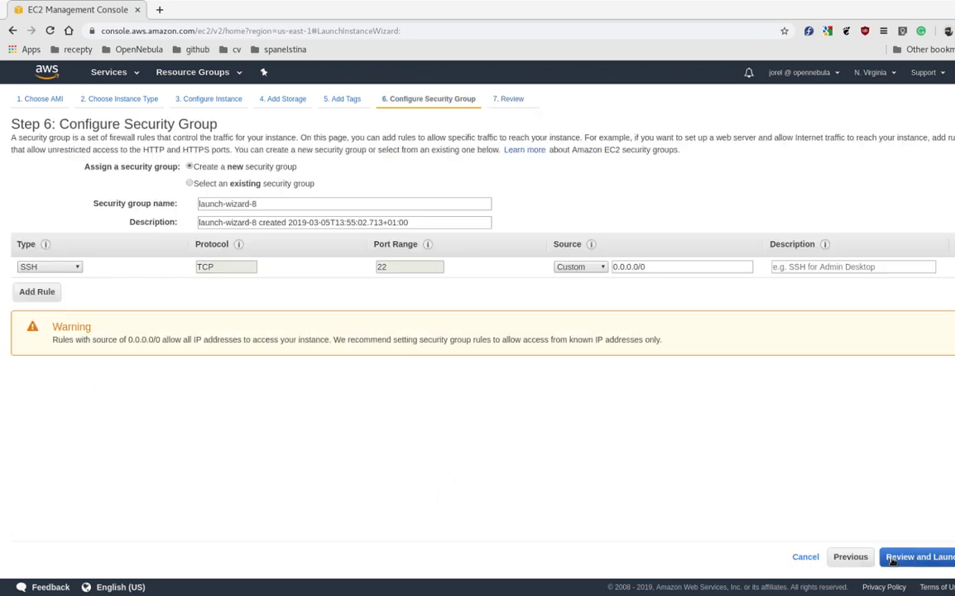
- Set the root volume size to 30 GiB and add a second inbound security-group rule
{"action": "left_click", "coordinate": [273, 98]}
{"action": "double_click", "coordinate": [347, 232]}
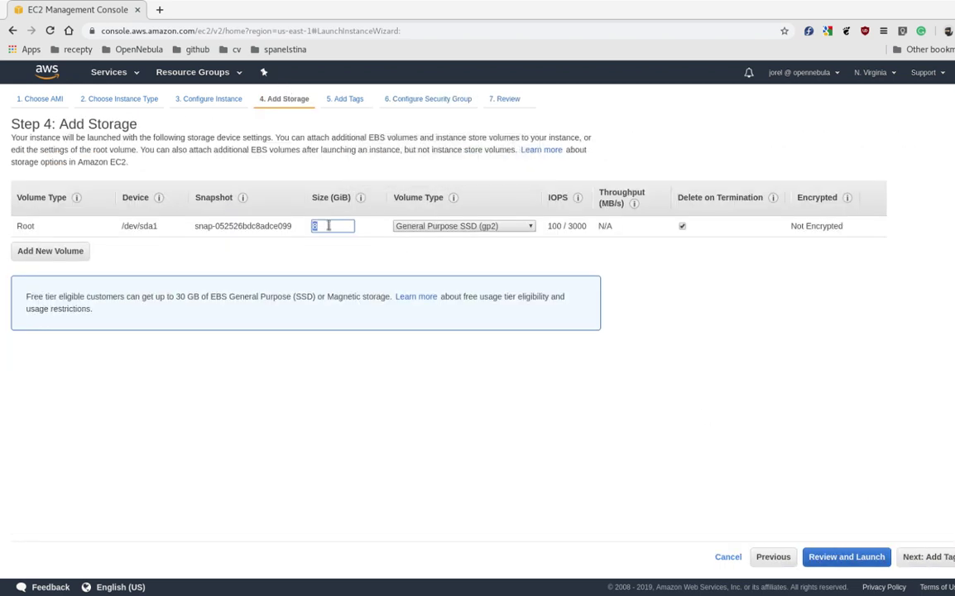
{"action": "type", "text": "30"}
{"action": "left_click", "coordinate": [423, 98]}
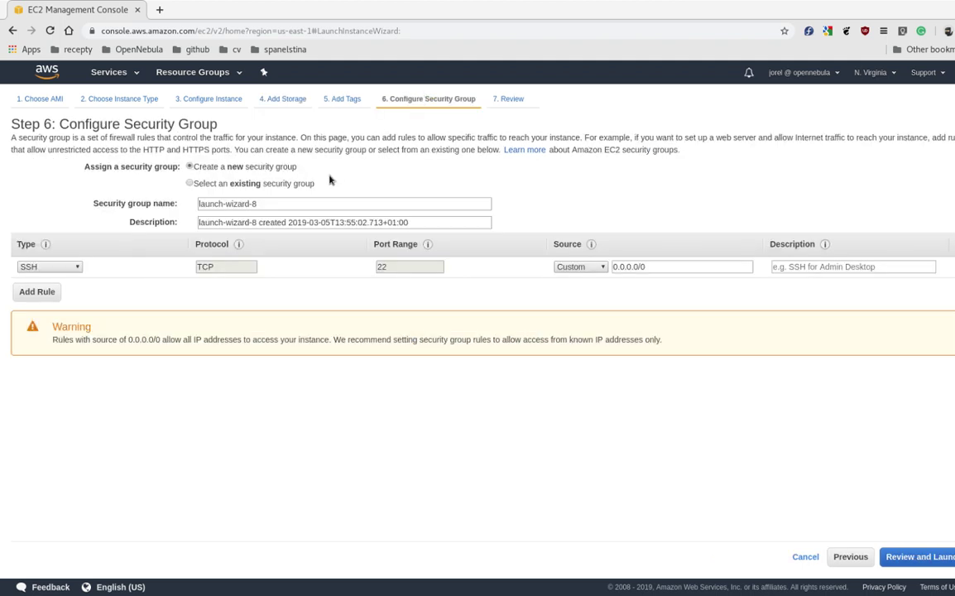
{"action": "left_click", "coordinate": [45, 292]}
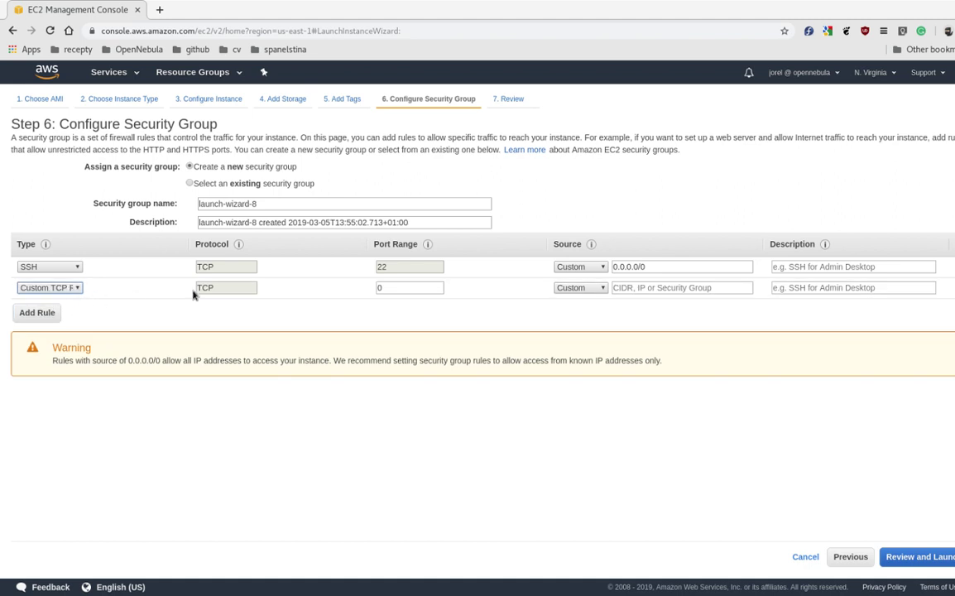
- Set the new rule's port to 9869 with source 0.0.0.0/0, copied from the SSH rule
{"action": "left_click", "coordinate": [408, 290]}
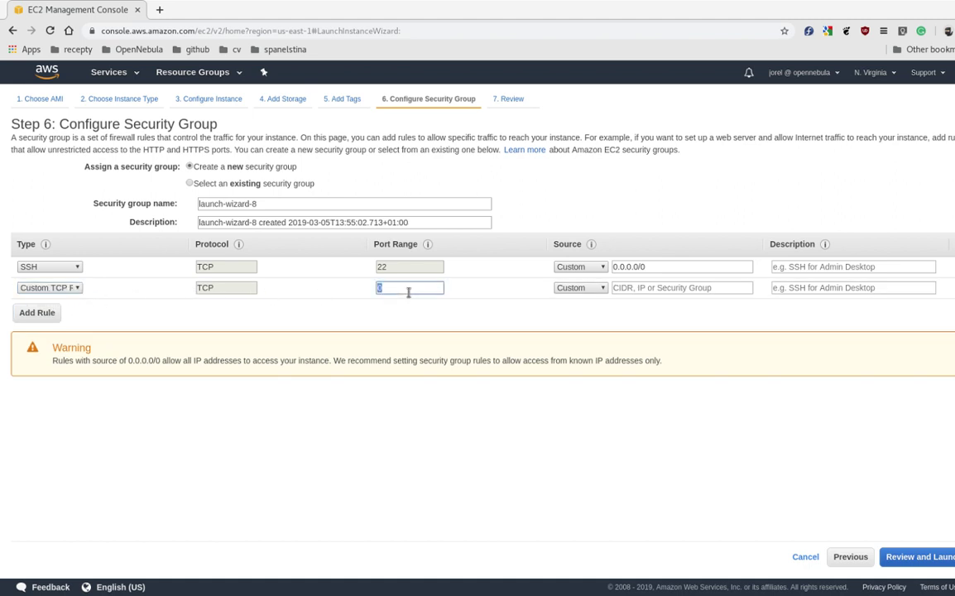
{"action": "type", "text": "9869"}
{"action": "triple_click", "coordinate": [695, 267]}
{"action": "key", "text": "ctrl+c"}
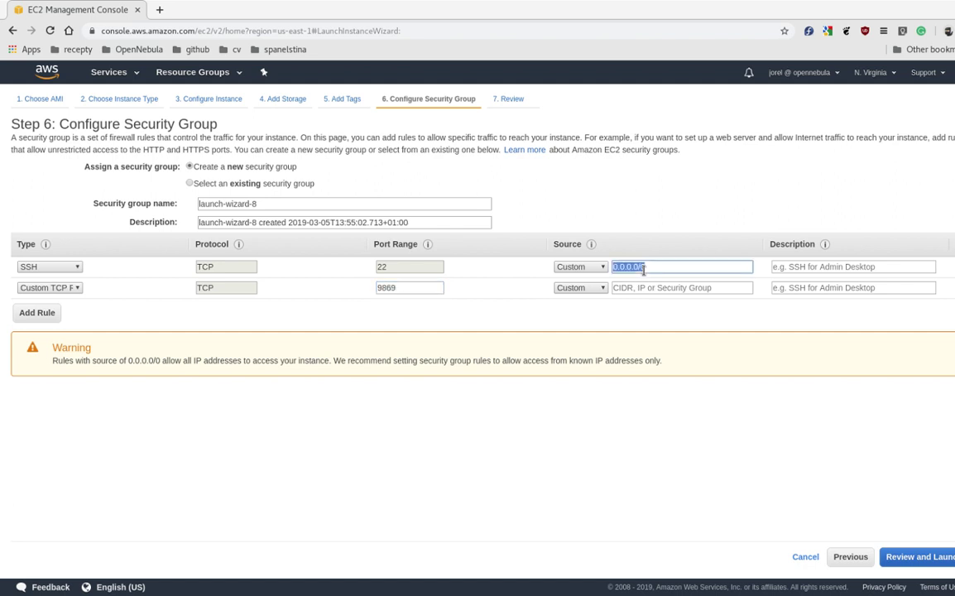
{"action": "right_click", "coordinate": [644, 269]}
{"action": "left_click", "coordinate": [633, 297]}
{"action": "left_click", "coordinate": [645, 289]}
{"action": "key", "text": "ctrl+v"}
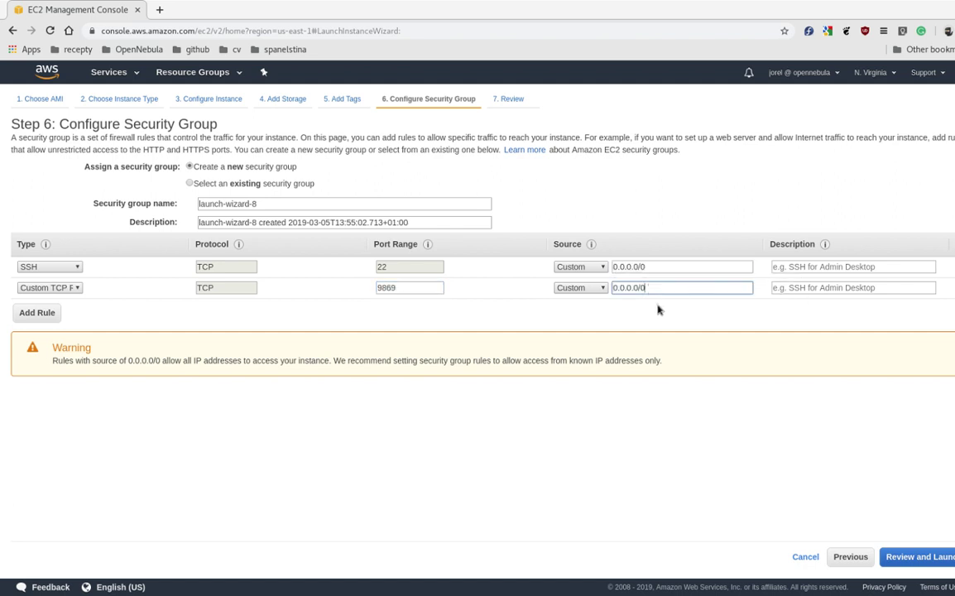
- Describe the new rule as 'sunesone' and the SSH rule as 'ssh', then go to the review
{"action": "left_click", "coordinate": [789, 288]}
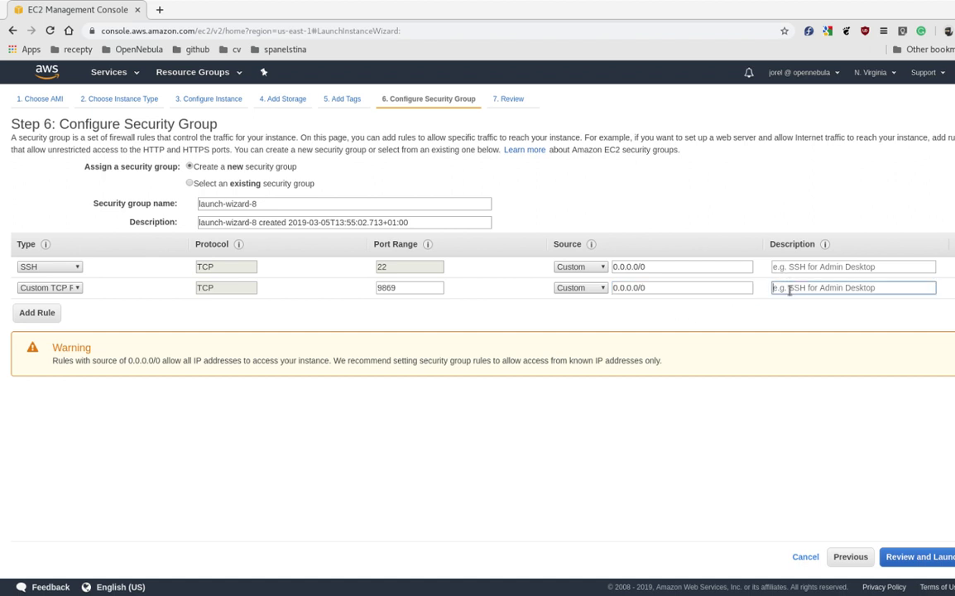
{"action": "type", "text": "sunes"}
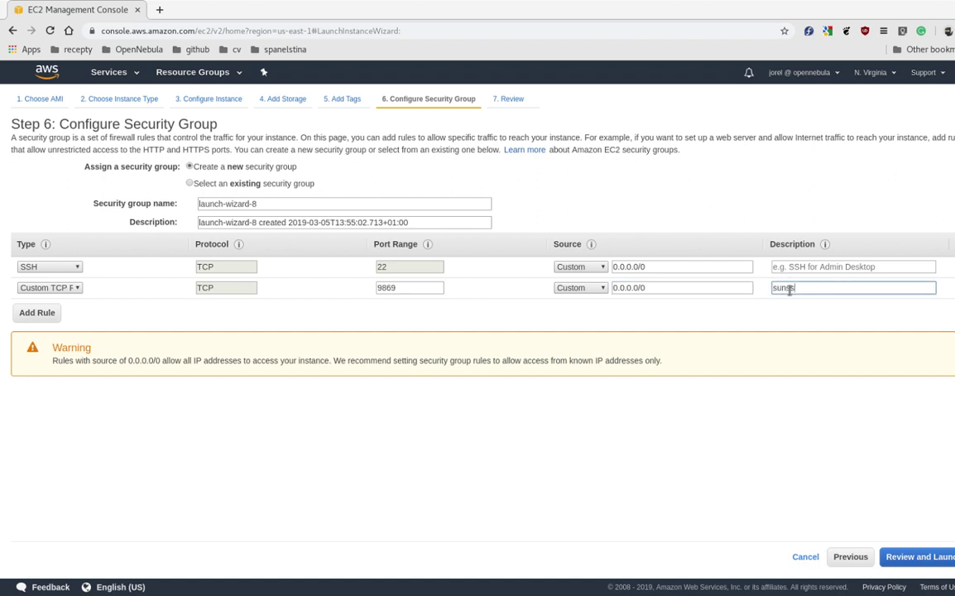
{"action": "type", "text": "one"}
{"action": "left_click", "coordinate": [812, 267]}
{"action": "type", "text": "ssh"}
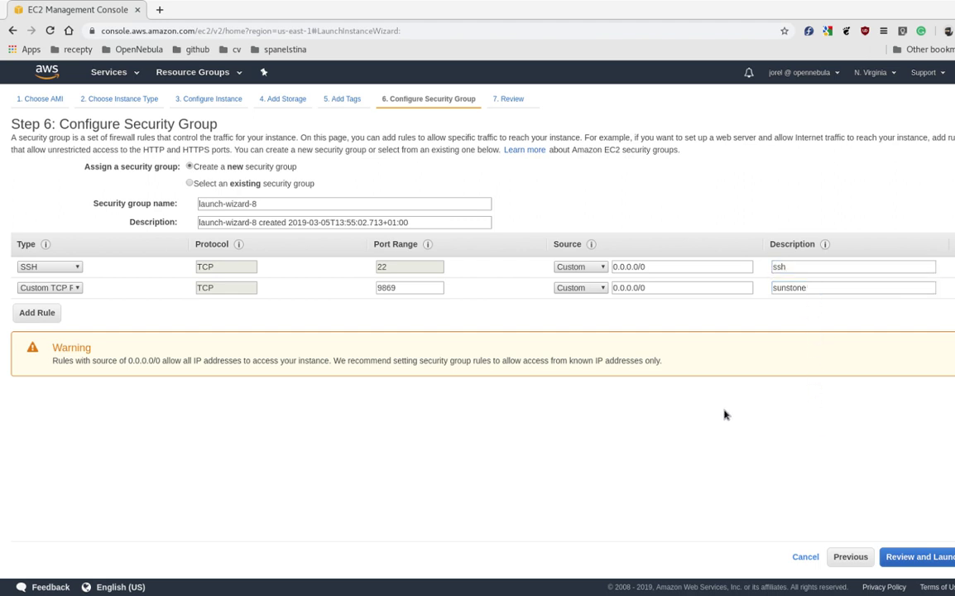
{"action": "left_click", "coordinate": [911, 558]}
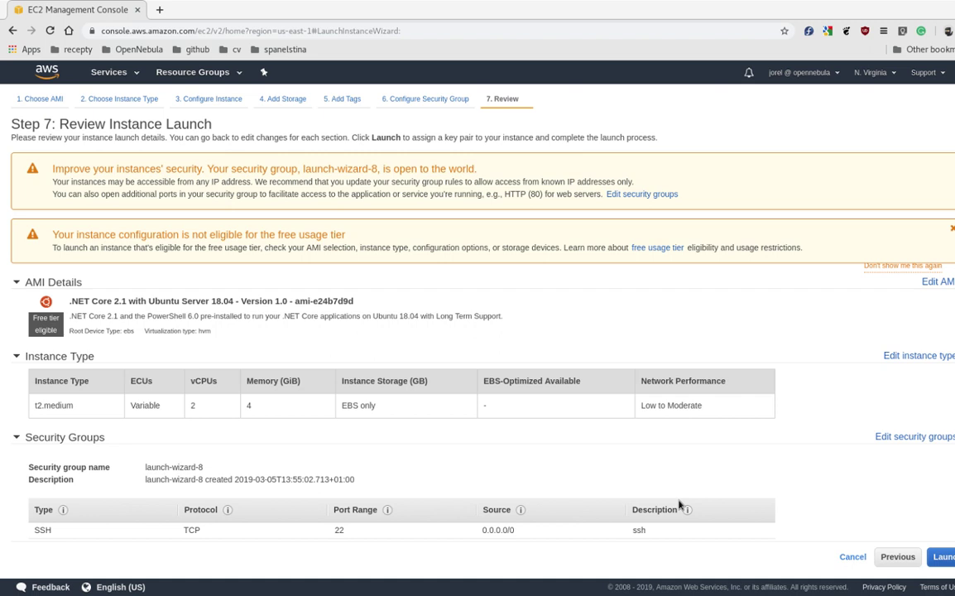
- Review the launch summary, expanding the storage details
{"action": "scroll", "coordinate": [679, 504], "scroll_direction": "down", "scroll_amount": 2}
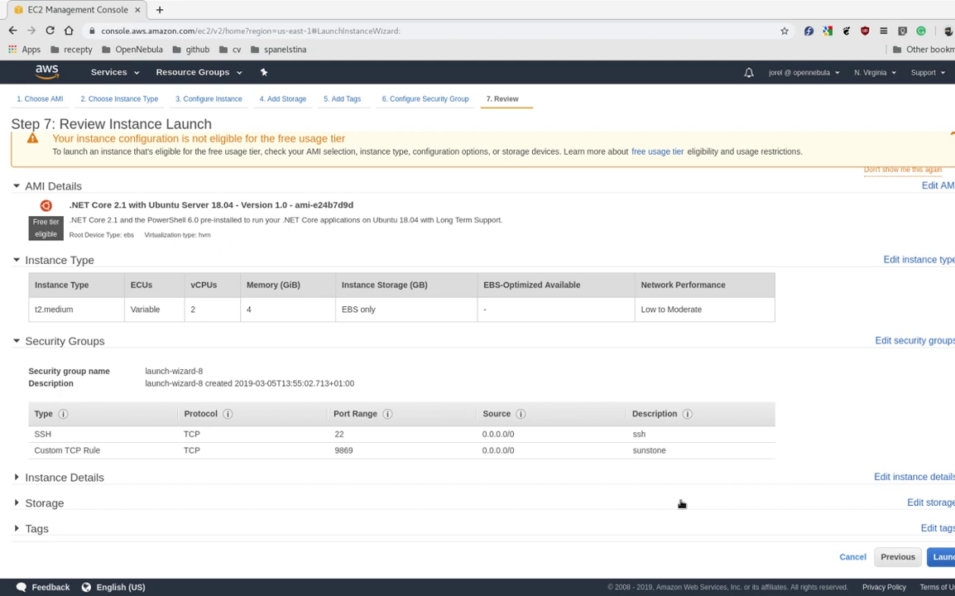
{"action": "left_click", "coordinate": [58, 503]}
{"action": "scroll", "coordinate": [501, 533], "scroll_direction": "down", "scroll_amount": 1}
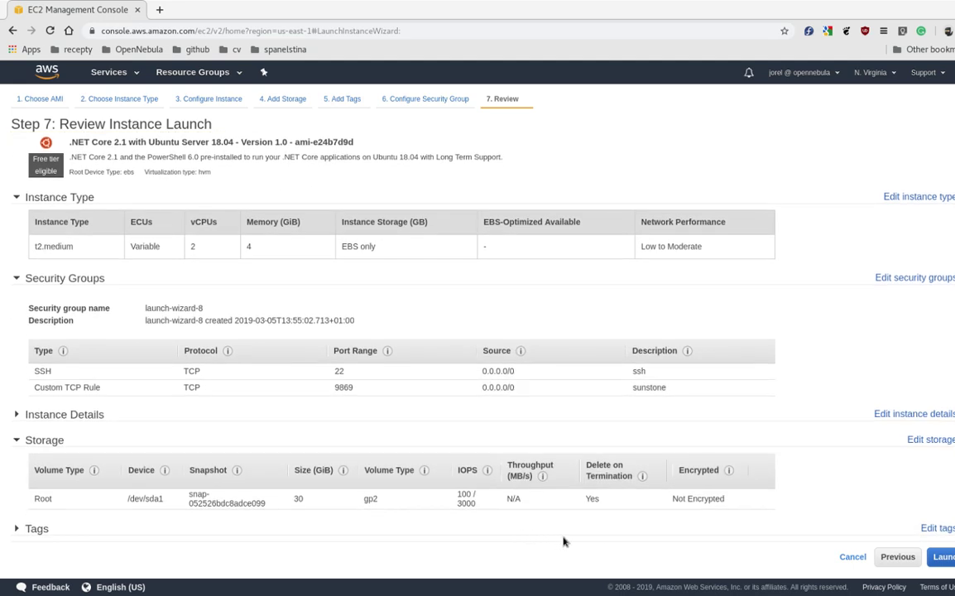
- Launch with the existing key pair and select the new instance's public IP 54.197.38.148
{"action": "left_click", "coordinate": [943, 556]}
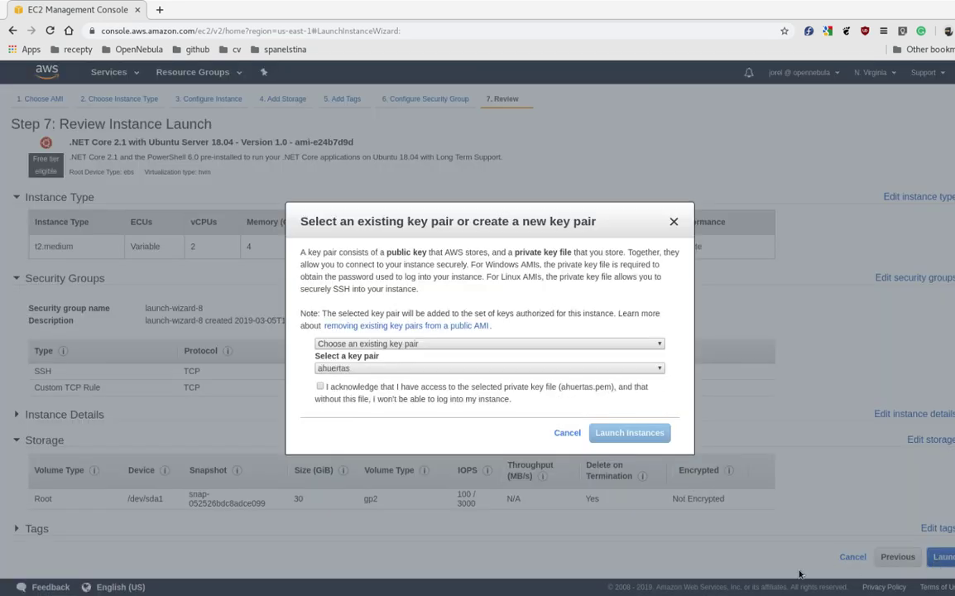
{"action": "left_click", "coordinate": [447, 416]}
{"action": "left_click", "coordinate": [387, 394]}
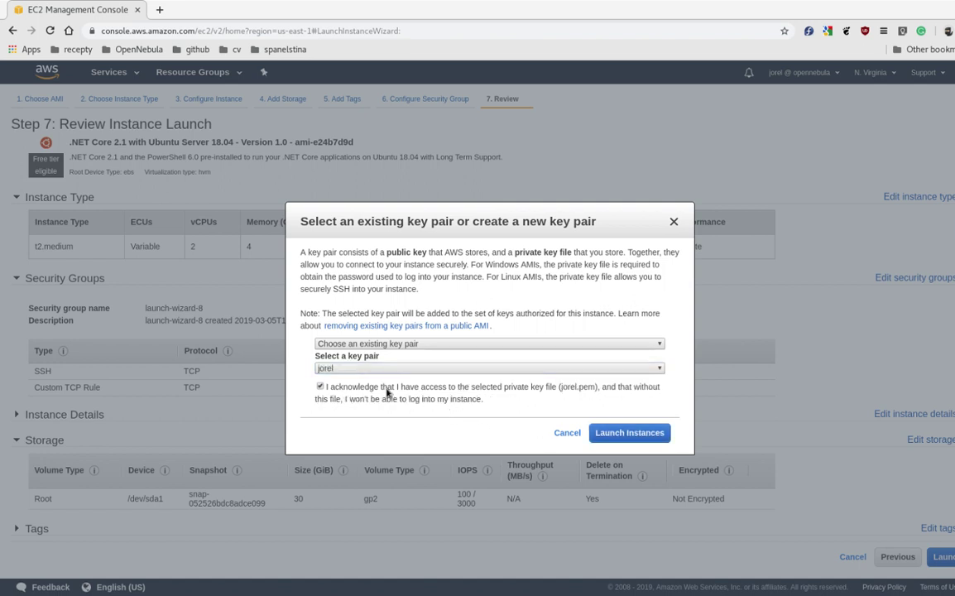
{"action": "left_click", "coordinate": [631, 431]}
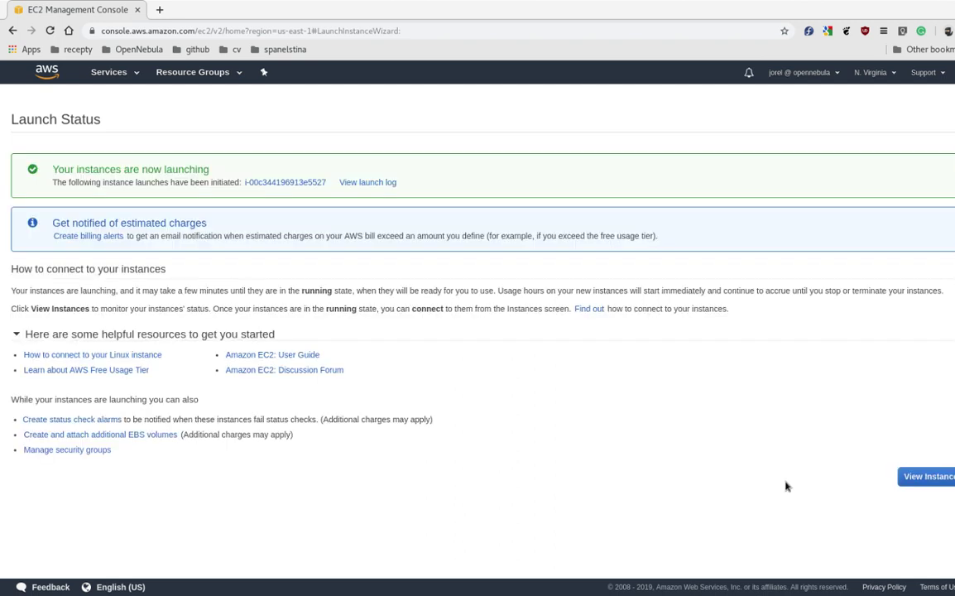
{"action": "left_click", "coordinate": [910, 476]}
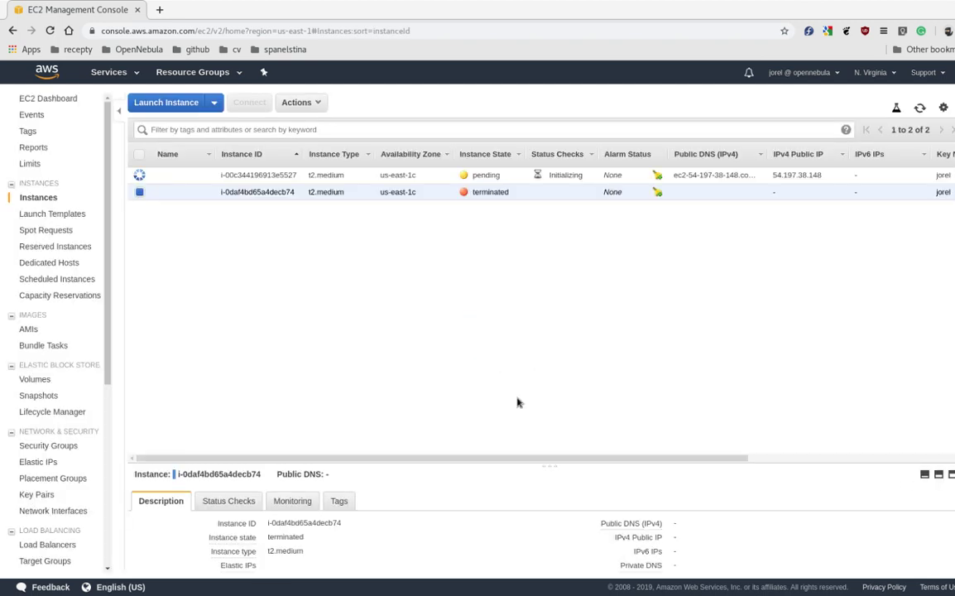
{"action": "double_click", "coordinate": [785, 174]}
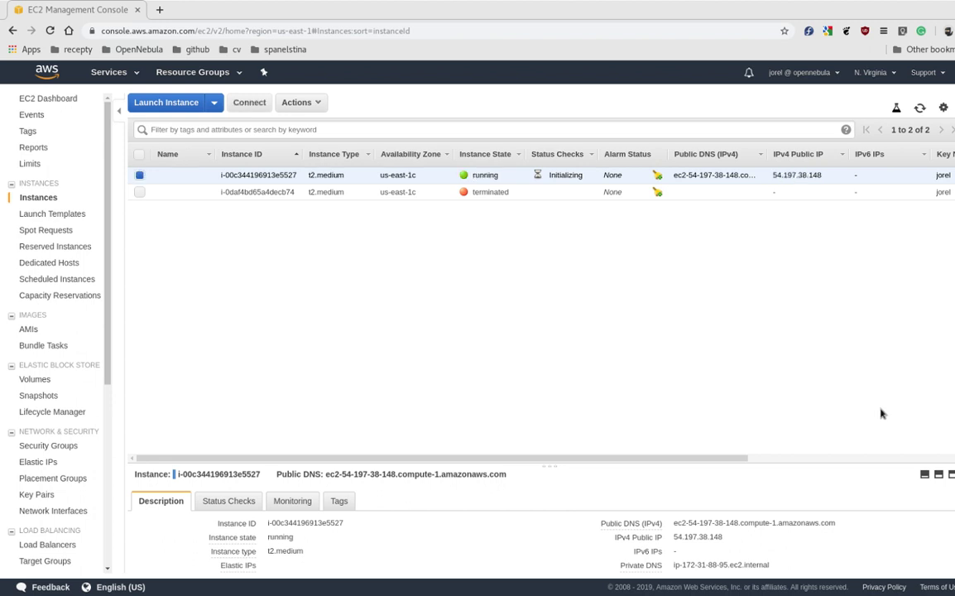
- Open the OpenNebula/minione releases page in a new tab and download the v5.8.0 minione asset
{"action": "key", "text": "ctrl+t"}
{"action": "type", "text": "mini"}
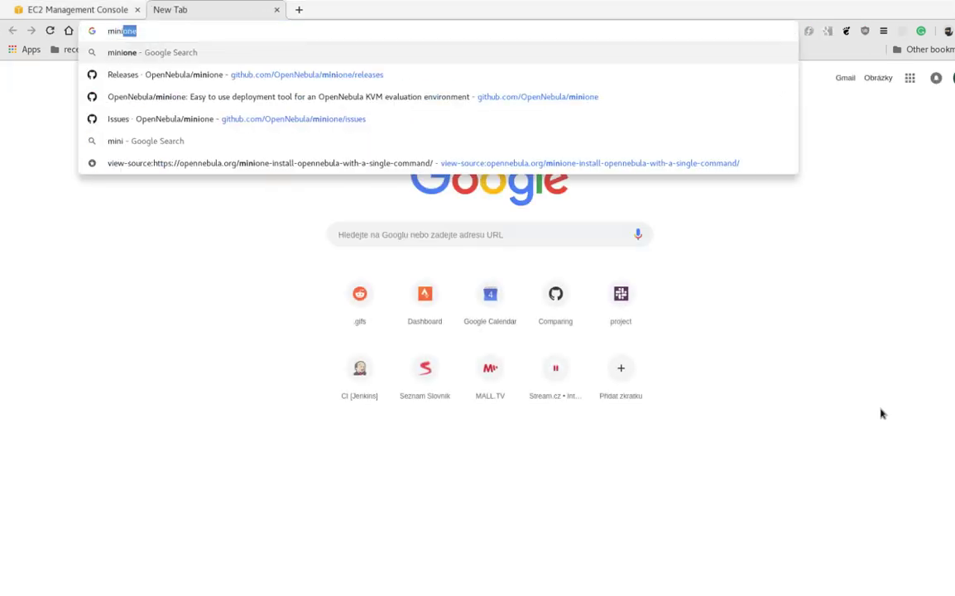
{"action": "key", "text": "Down"}
{"action": "key", "text": "Return"}
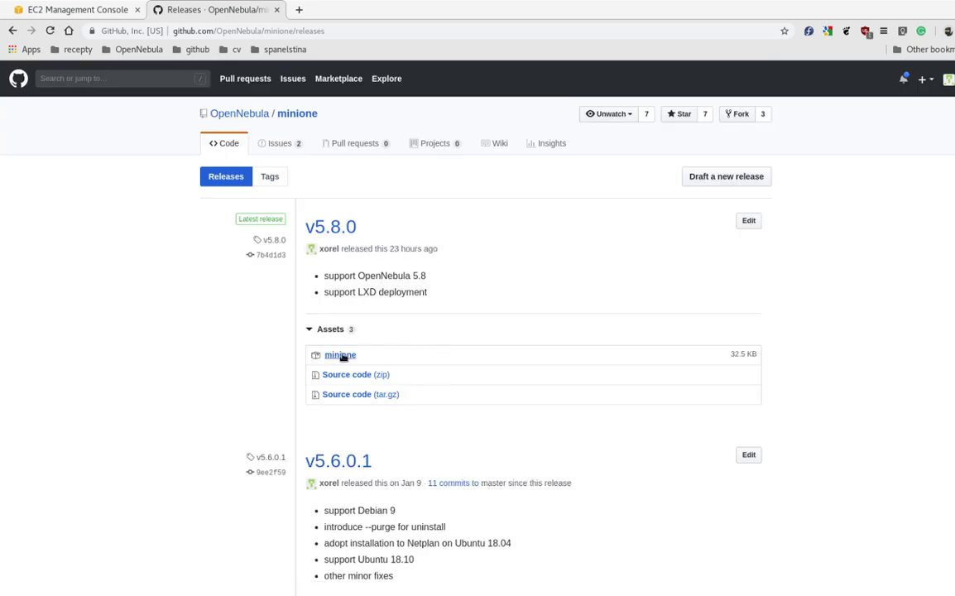
{"action": "left_click", "coordinate": [340, 354]}
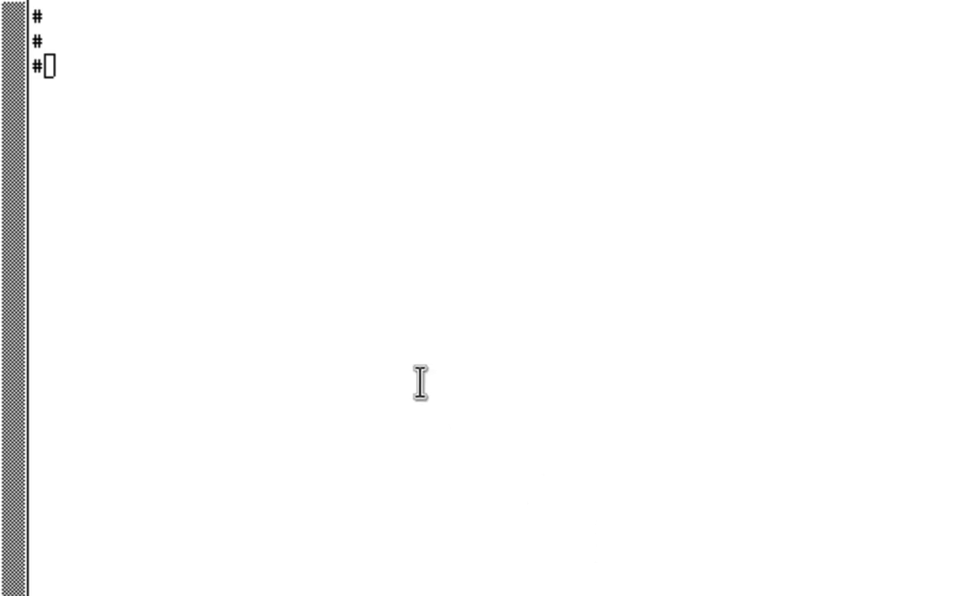
{"action": "left_click", "coordinate": [417, 379]}
{"action": "left_click", "coordinate": [526, 296]}
{"action": "type", "text": "ssh -i "}
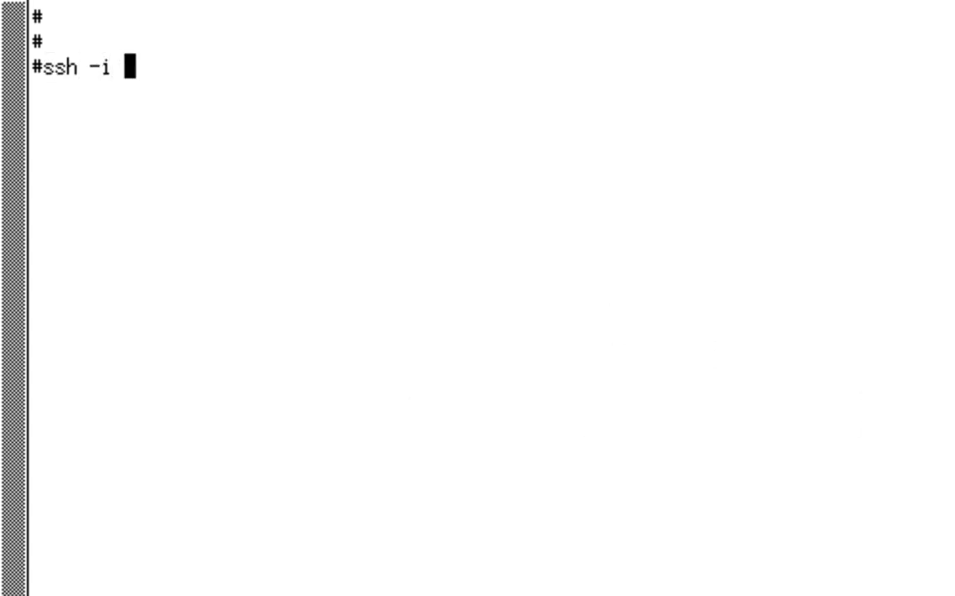
{"action": "type", "text": ".ssh/aws "}
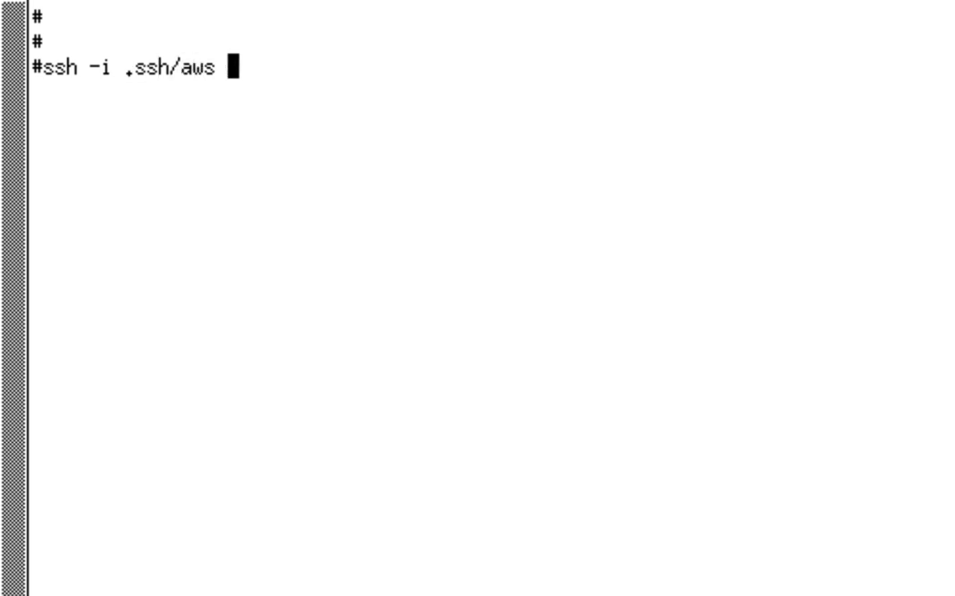
{"action": "type", "text": "ubun"}
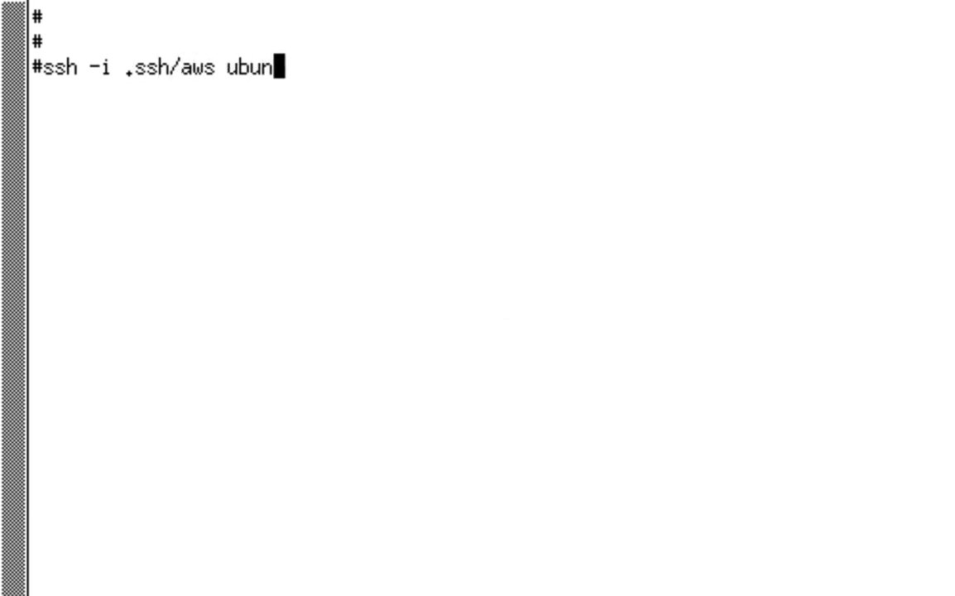
{"action": "type", "text": "tu@54.197.38.148"}
{"action": "key", "text": "Return"}
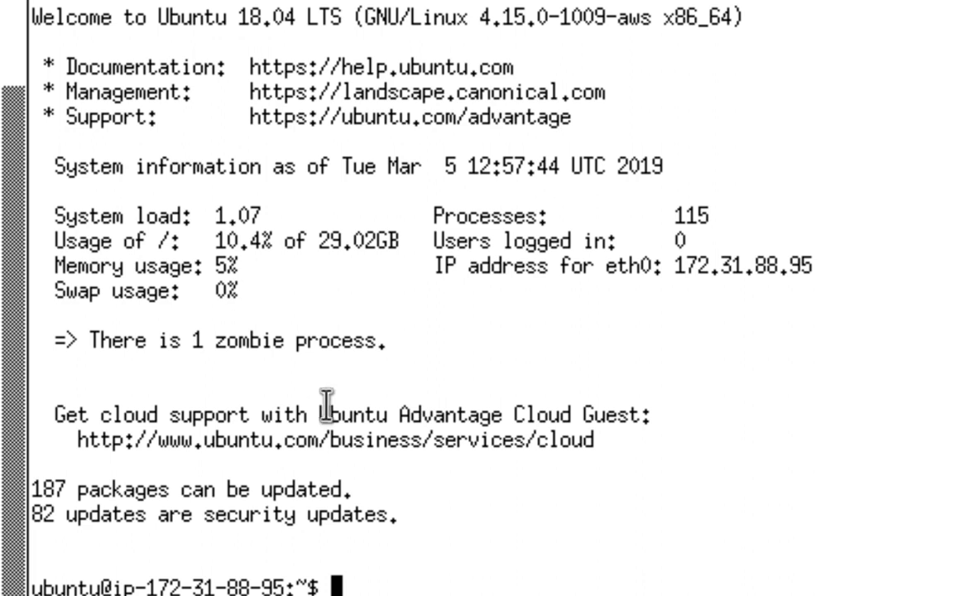
- As root, wget the minione release and make it executable with chmod u+x minione
{"action": "type", "text": "sudo su -"}
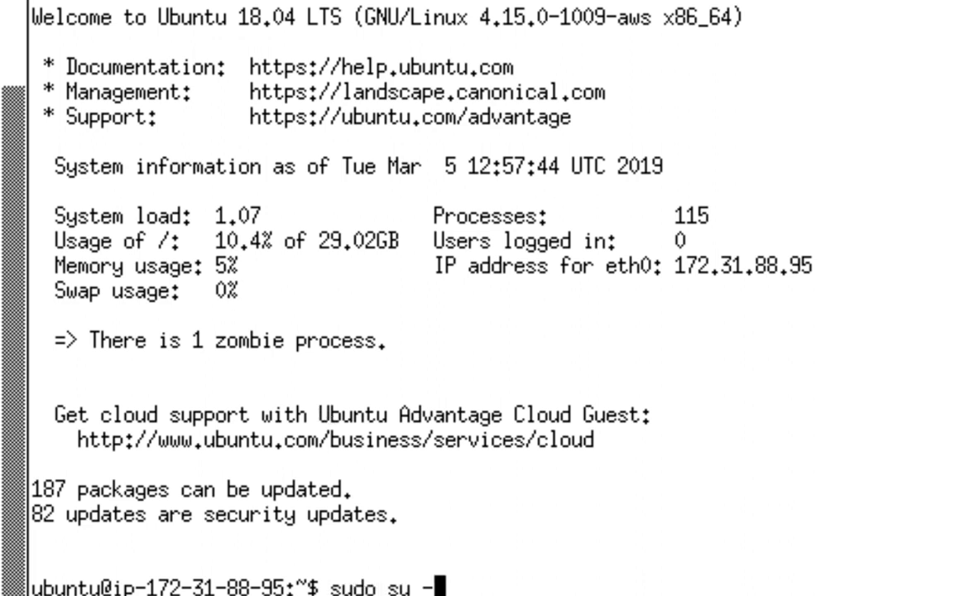
{"action": "key", "text": "Return"}
{"action": "type", "text": "wget"}
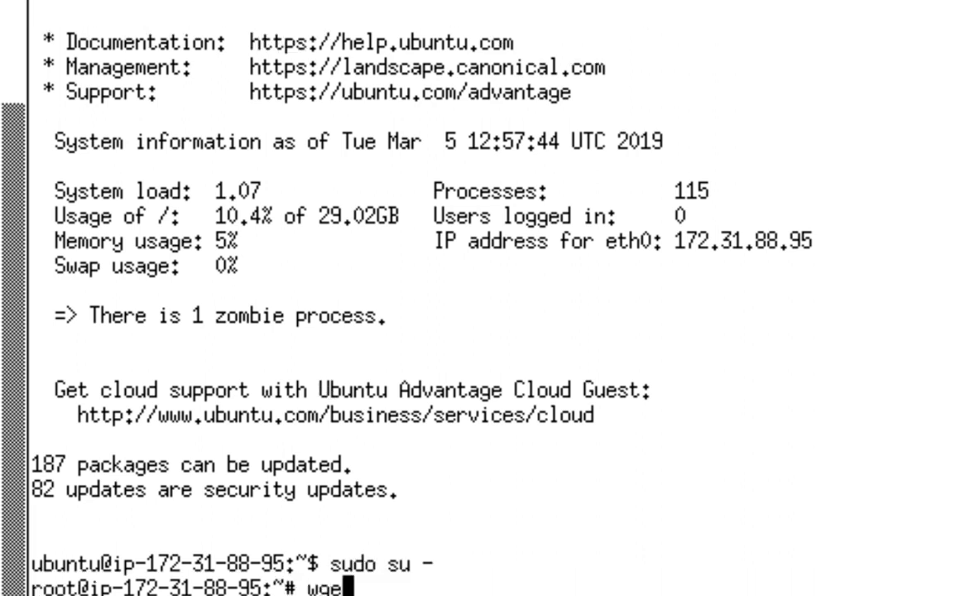
{"action": "middle_click", "coordinate": [329, 404]}
{"action": "key", "text": "Return"}
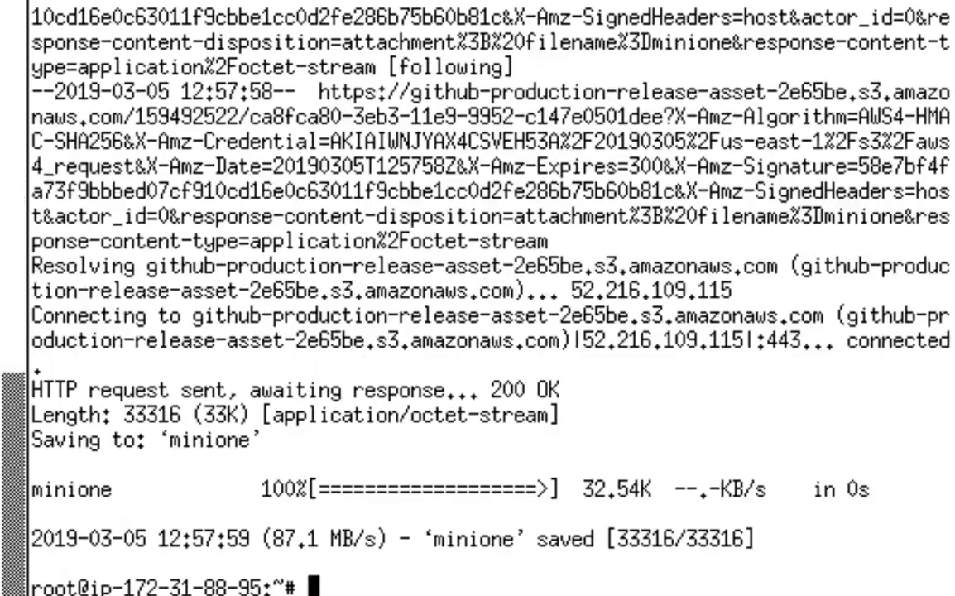
{"action": "type", "text": "chmod "}
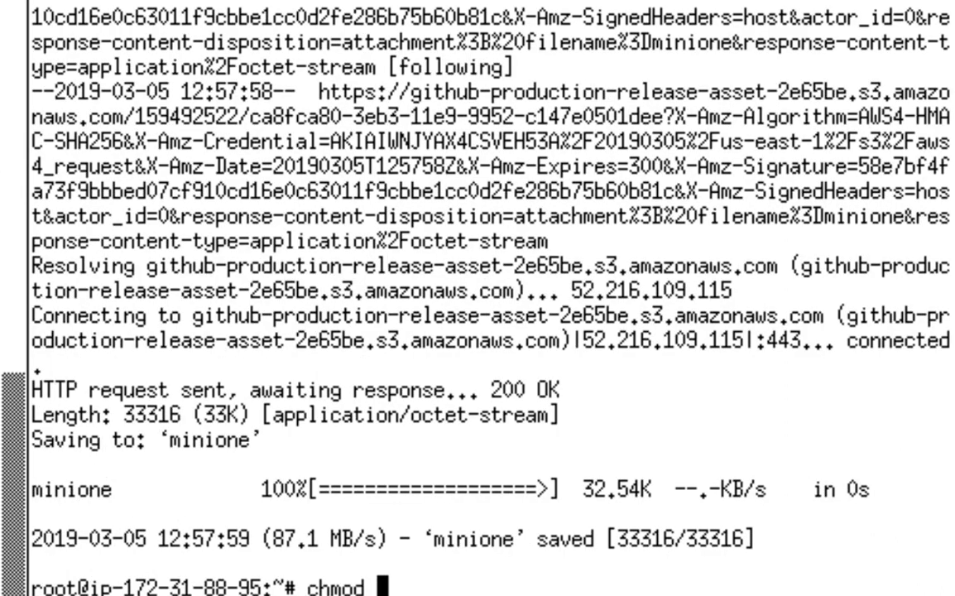
{"action": "type", "text": "u+x minione"}
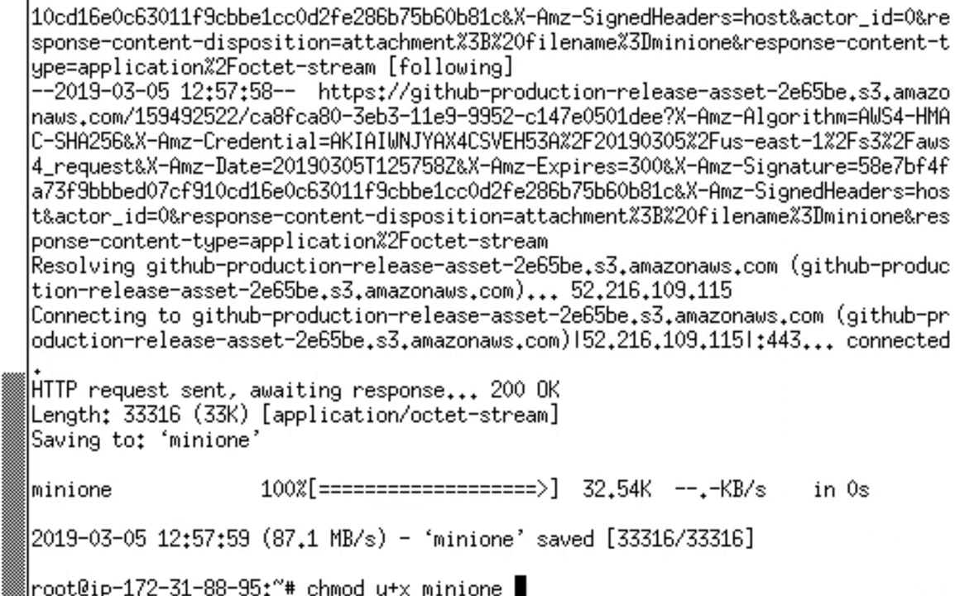
{"action": "key", "text": "Return"}
- Run ./minione --lxd to start the LXD deployment
{"action": "type", "text": "./mi"}
{"action": "key", "text": "Tab"}
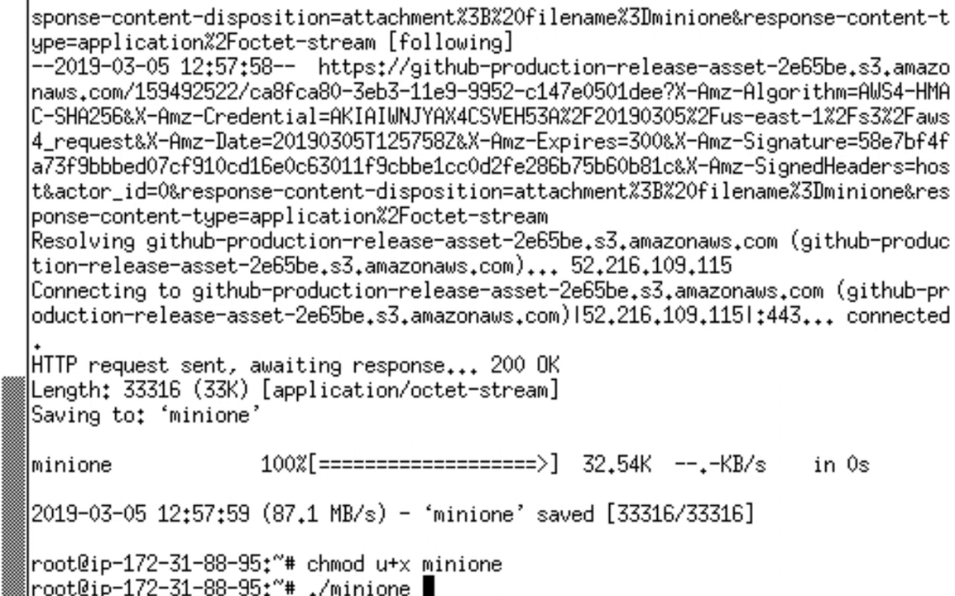
{"action": "type", "text": "--lxd"}
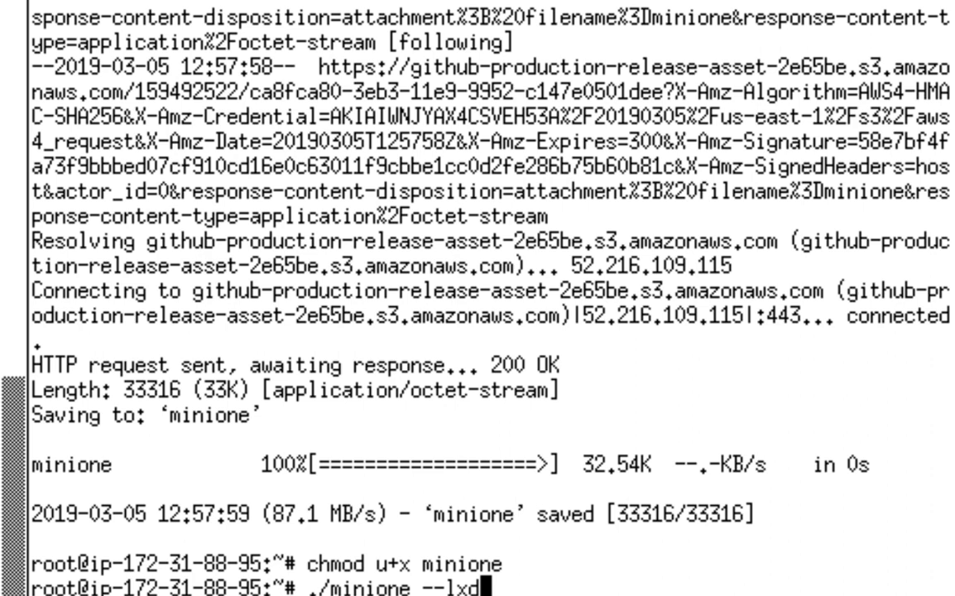
{"action": "key", "text": "Return"}
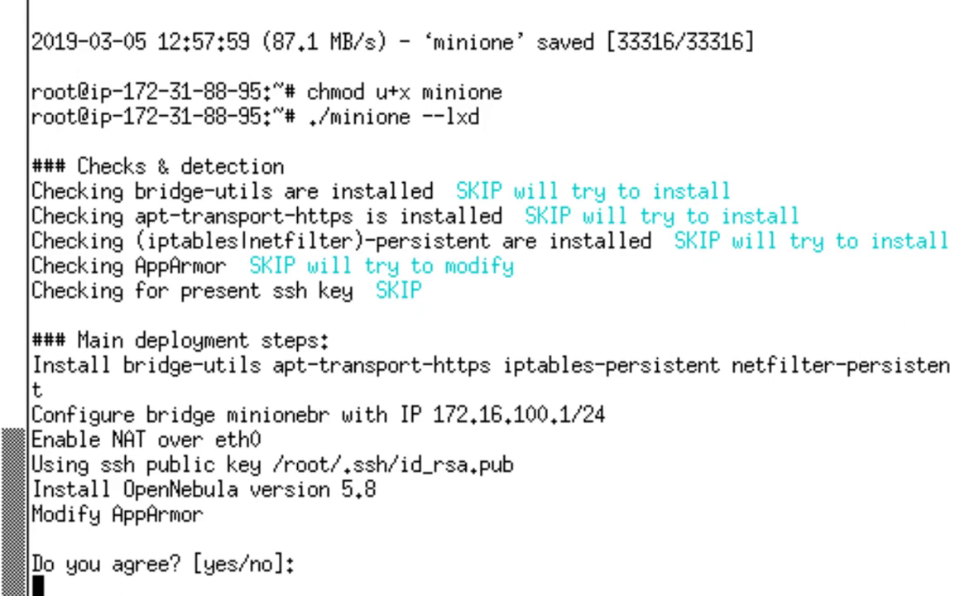
- Answer 'yes' to install OpenNebula 5.8, then select the Sunstone port 9869 and generated password
{"action": "type", "text": "yes"}
{"action": "key", "text": "Return"}
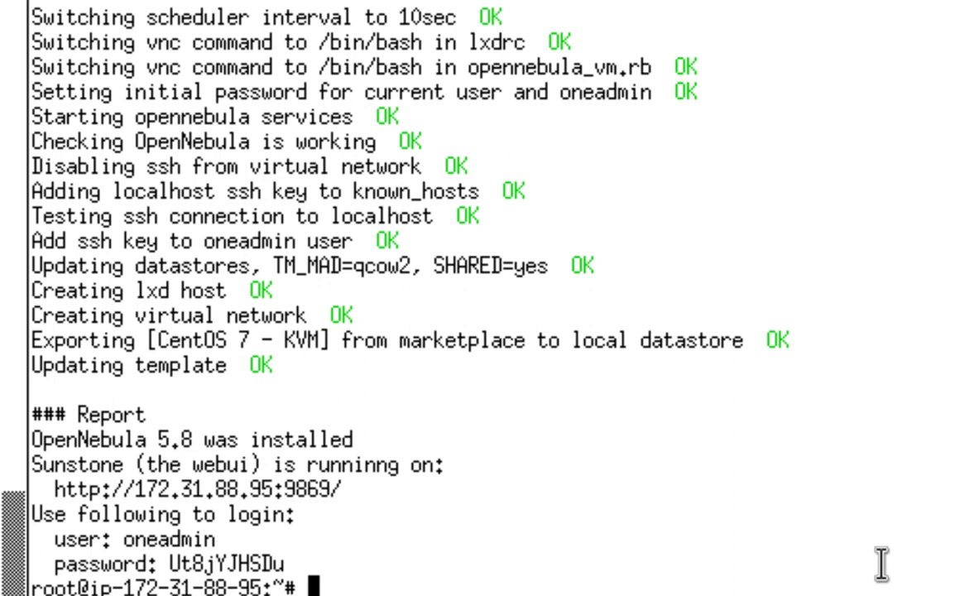
{"action": "key", "text": "Return"}
{"action": "key", "text": "Return"}
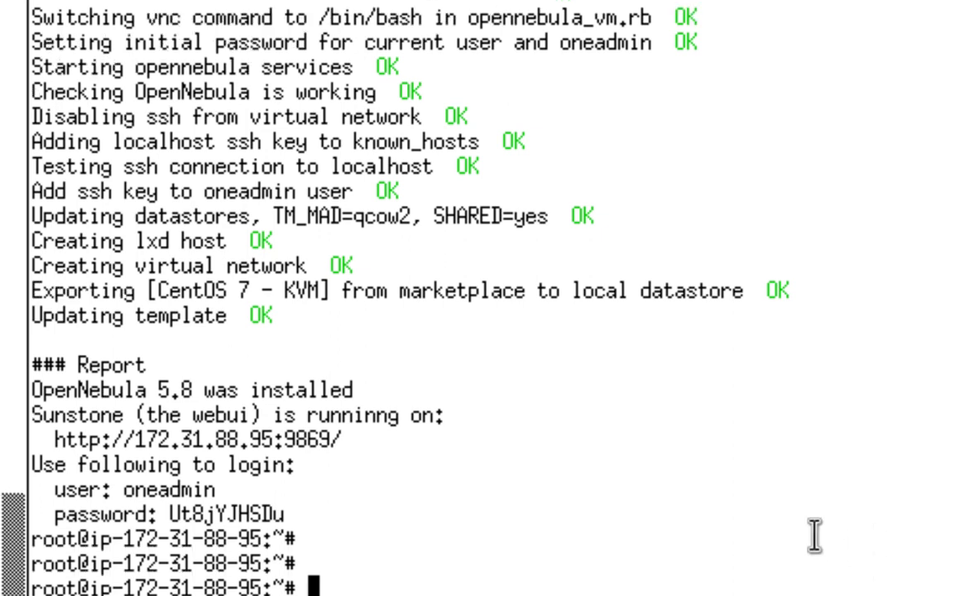
{"action": "left_click_drag", "start_coordinate": [284, 439], "coordinate": [330, 440]}
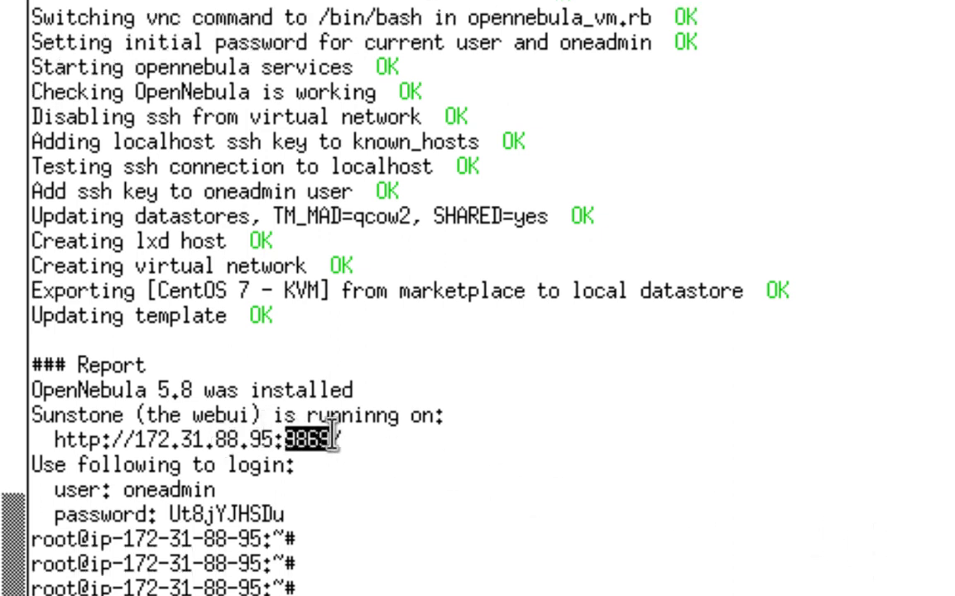
{"action": "left_click_drag", "start_coordinate": [171, 514], "coordinate": [285, 515]}
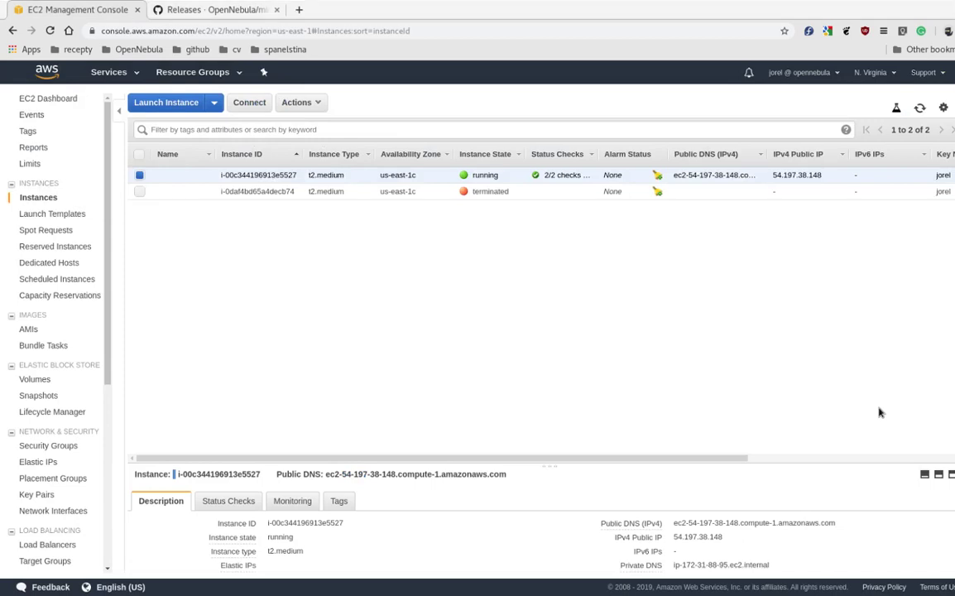
- Open the Sunstone login page at 54.197.38.148:9869 in a new tab
{"action": "double_click", "coordinate": [795, 175]}
{"action": "key", "text": "ctrl+c"}
{"action": "key", "text": "ctrl+t"}
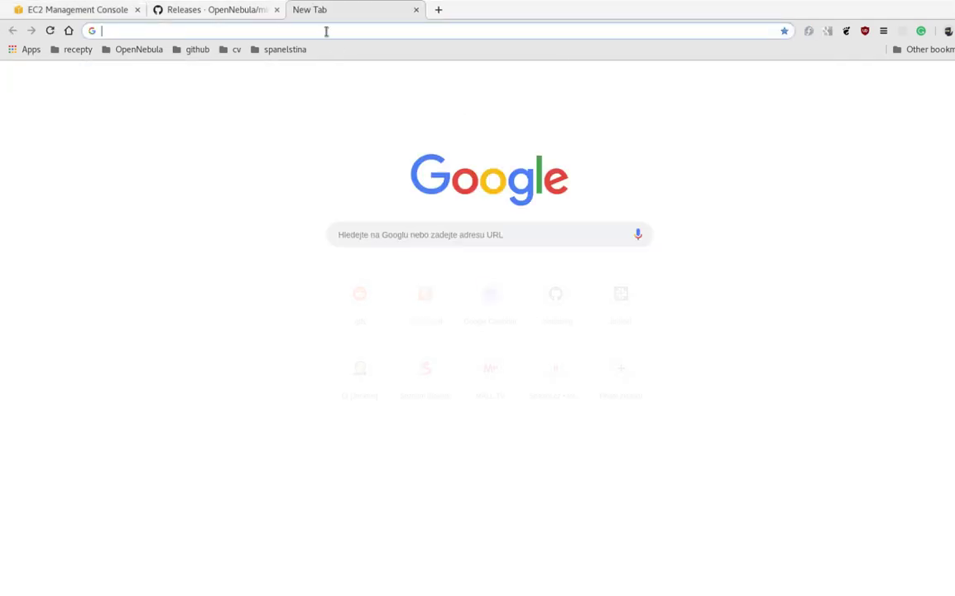
{"action": "key", "text": "ctrl+v"}
{"action": "type", "text": ":9869"}
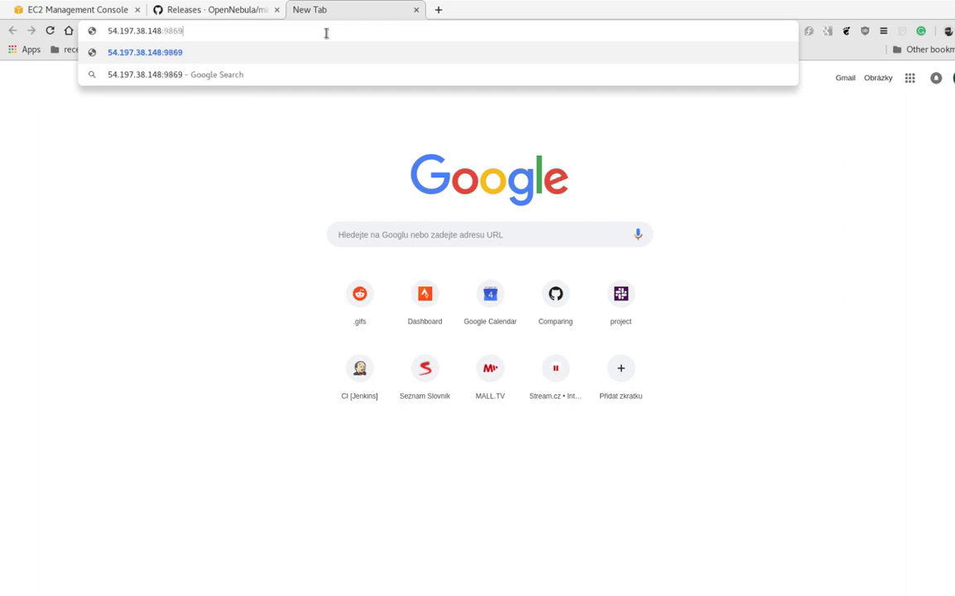
{"action": "key", "text": "Return"}
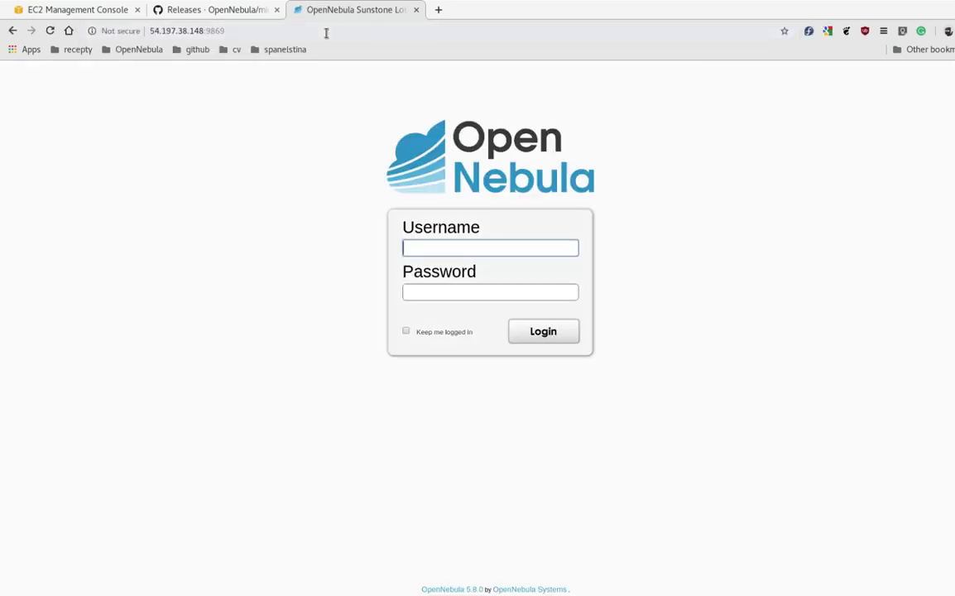
- Sign in as oneadmin using the pasted generated password
{"action": "left_click", "coordinate": [87, 235]}
{"action": "left_click", "coordinate": [407, 250]}
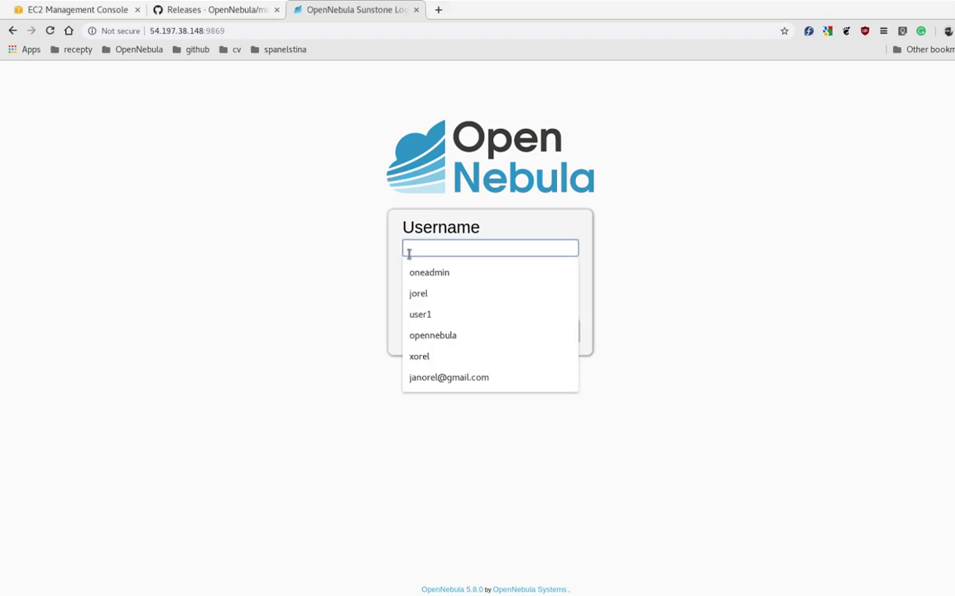
{"action": "type", "text": "onedamin"}
{"action": "key", "text": "BackSpace"}
{"action": "key", "text": "BackSpace"}
{"action": "key", "text": "BackSpace"}
{"action": "key", "text": "BackSpace"}
{"action": "key", "text": "BackSpace"}
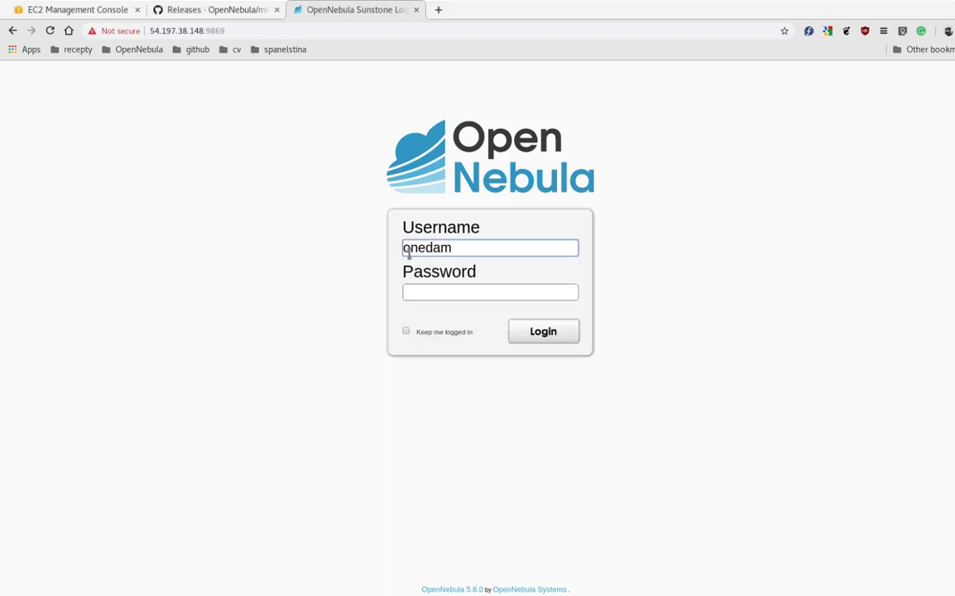
{"action": "type", "text": "admin"}
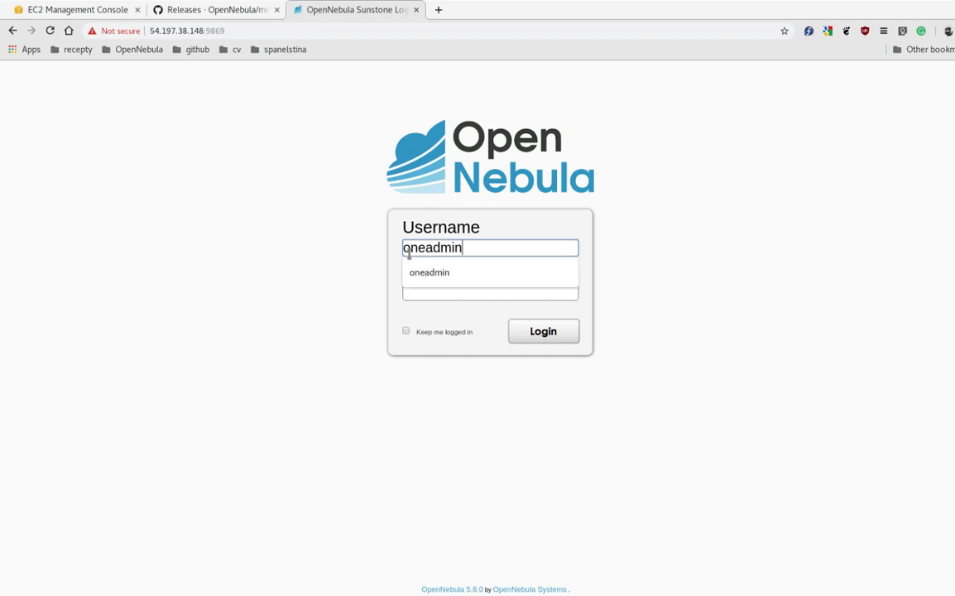
{"action": "left_click", "coordinate": [414, 291]}
{"action": "key", "text": "ctrl+v"}
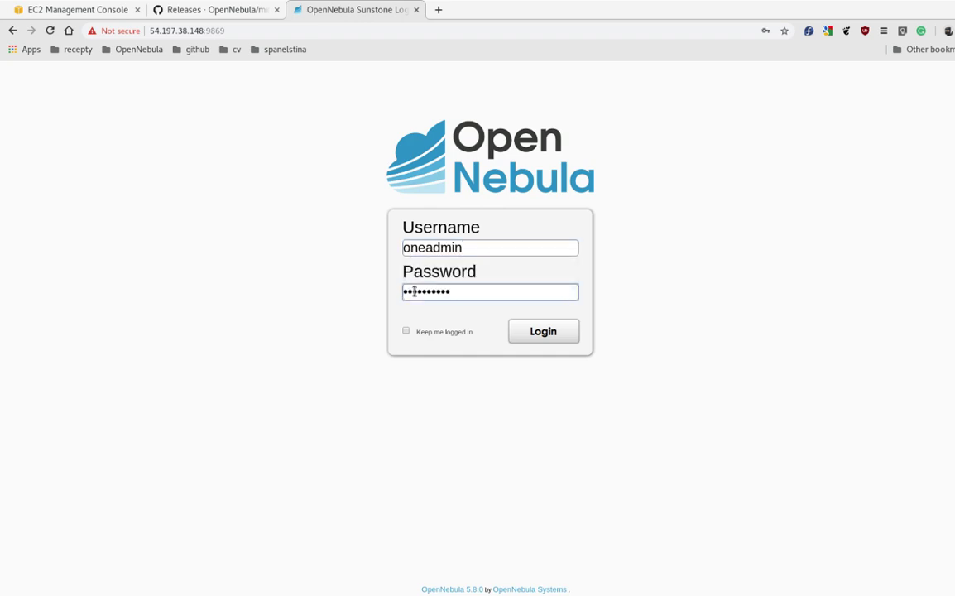
{"action": "left_click", "coordinate": [526, 332]}
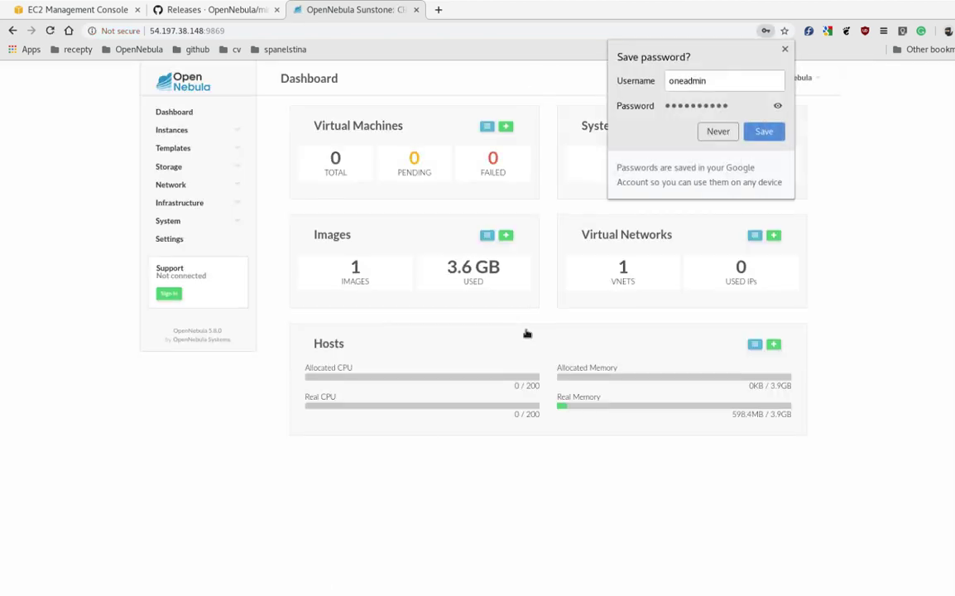
- Decline saving the password and check the localhost host uses lxd drivers
{"action": "left_click", "coordinate": [718, 131]}
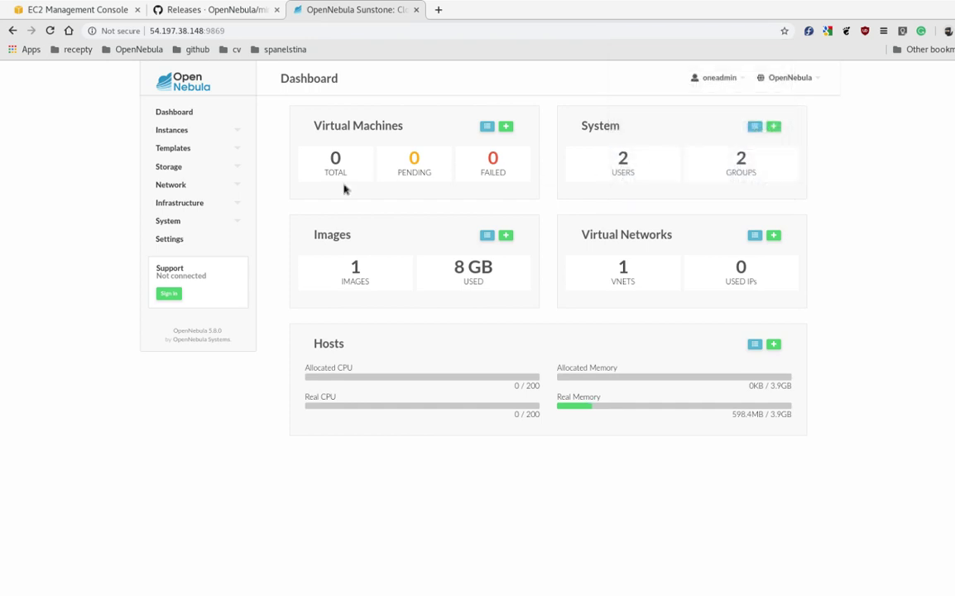
{"action": "left_click", "coordinate": [206, 202]}
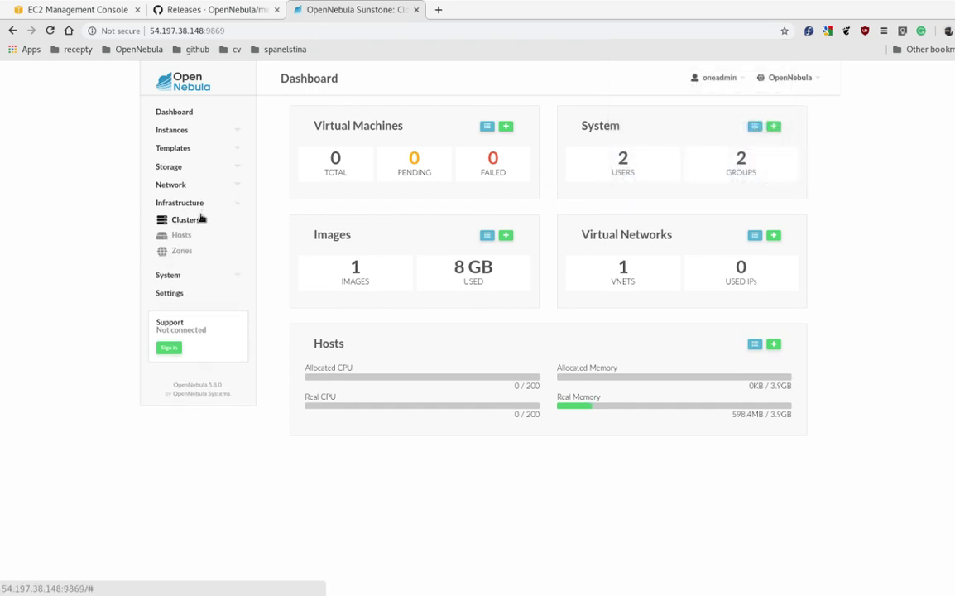
{"action": "left_click", "coordinate": [196, 237]}
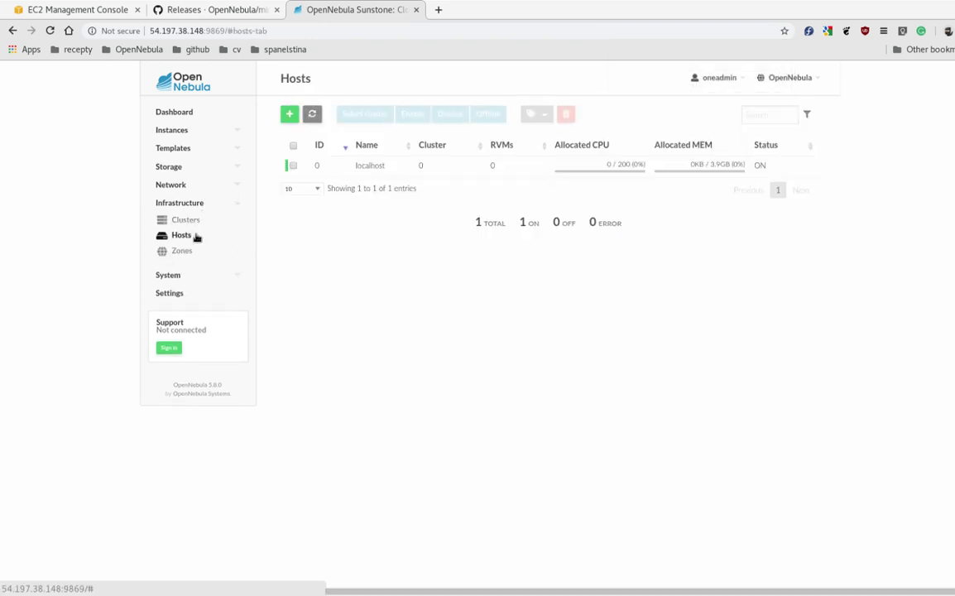
{"action": "left_click", "coordinate": [351, 167]}
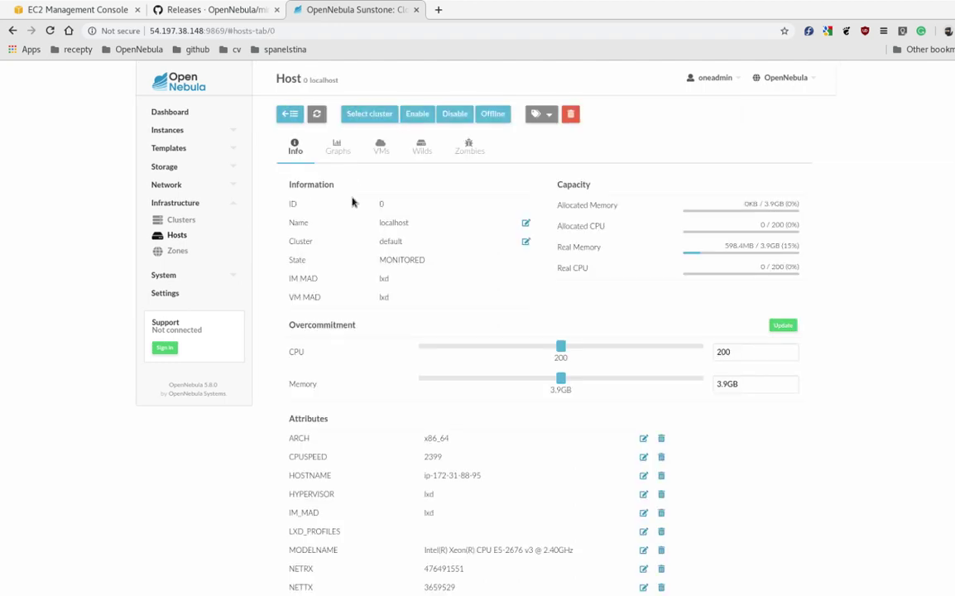
{"action": "double_click", "coordinate": [384, 297]}
{"action": "left_click", "coordinate": [405, 284]}
- Open the CentOS 7 - KVM template from the VM templates list
{"action": "left_click", "coordinate": [189, 149]}
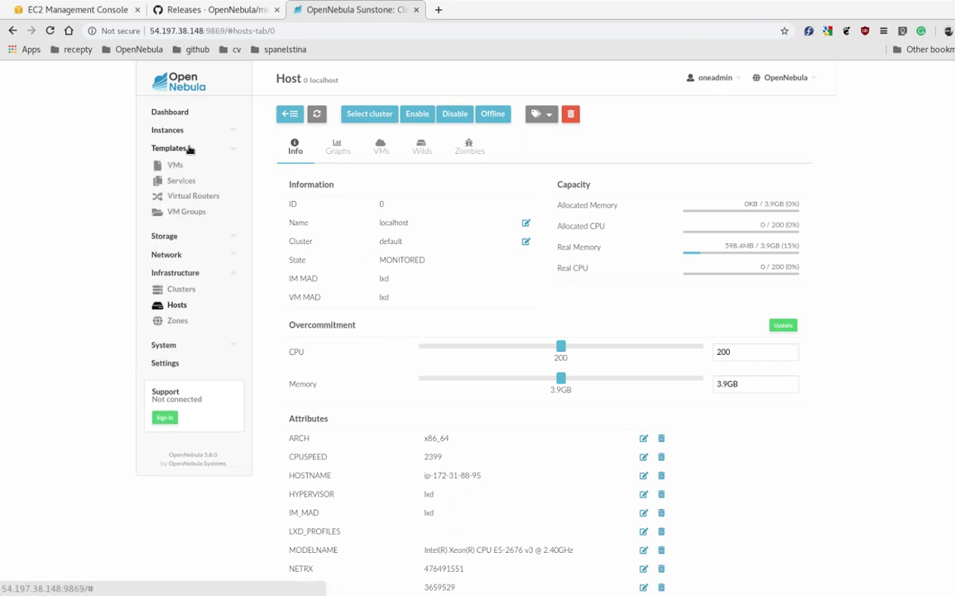
{"action": "left_click", "coordinate": [178, 165]}
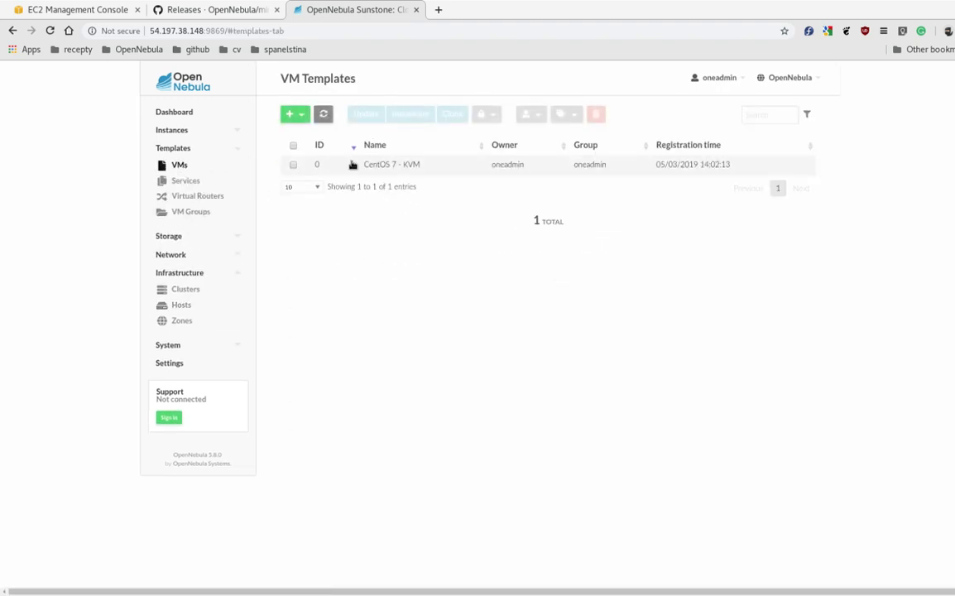
{"action": "left_click", "coordinate": [374, 164]}
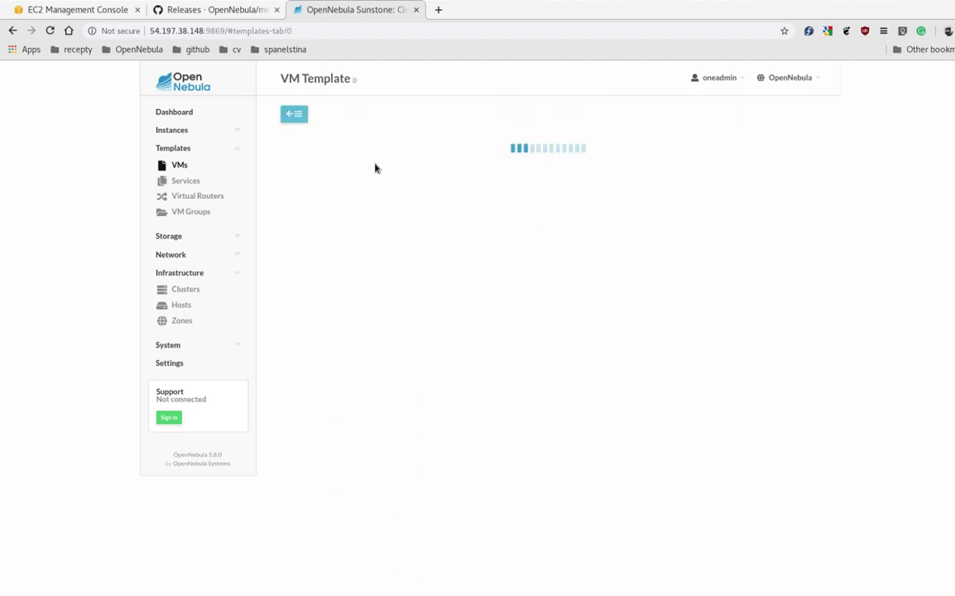
- Instantiate the CentOS 7 - KVM template as VM 'centos7-LXD' attached to the vnet interface
{"action": "left_click", "coordinate": [435, 120]}
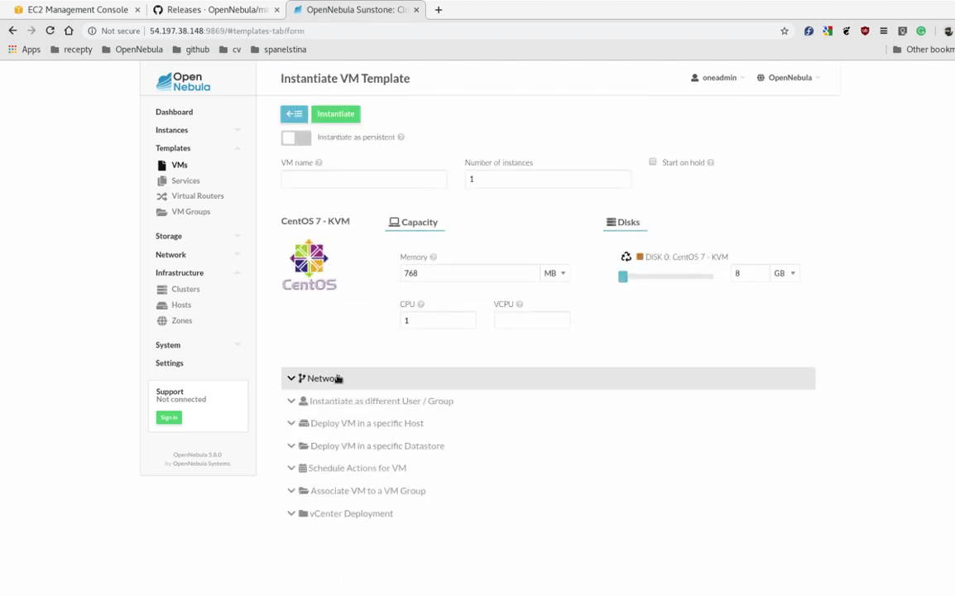
{"action": "left_click", "coordinate": [338, 380]}
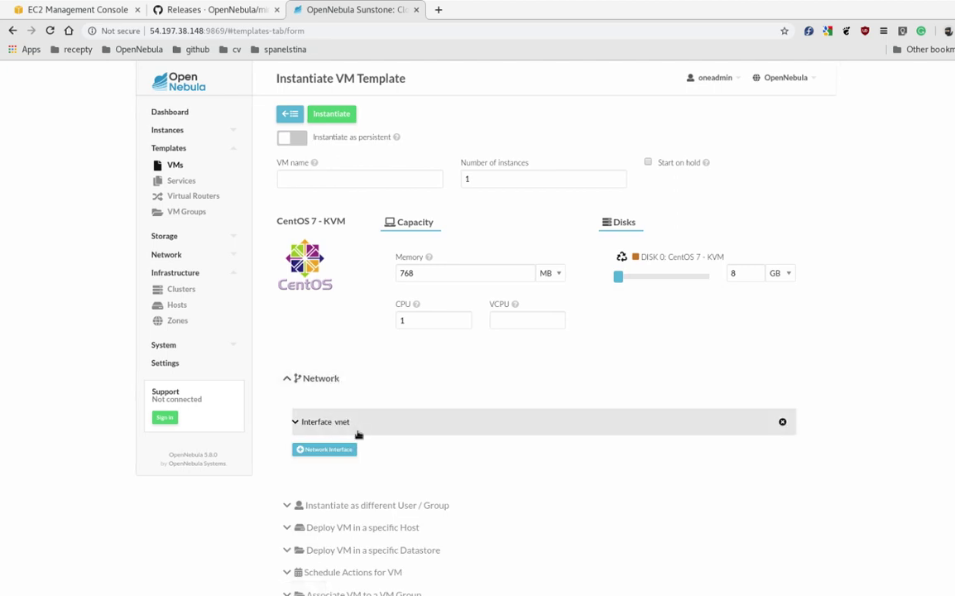
{"action": "left_click", "coordinate": [393, 425]}
{"action": "scroll", "coordinate": [468, 452], "scroll_direction": "down", "scroll_amount": 3}
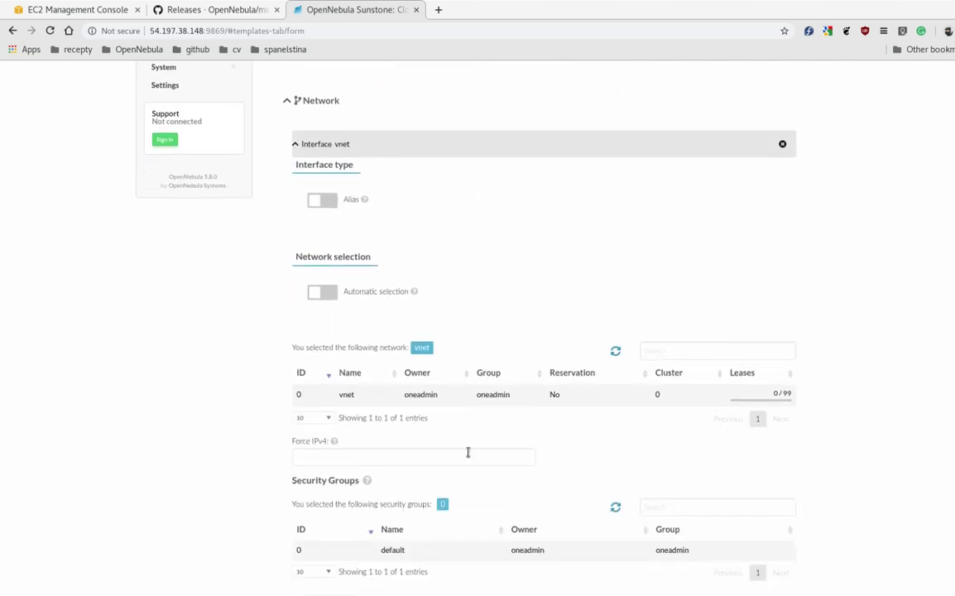
{"action": "scroll", "coordinate": [468, 452], "scroll_direction": "up", "scroll_amount": 4}
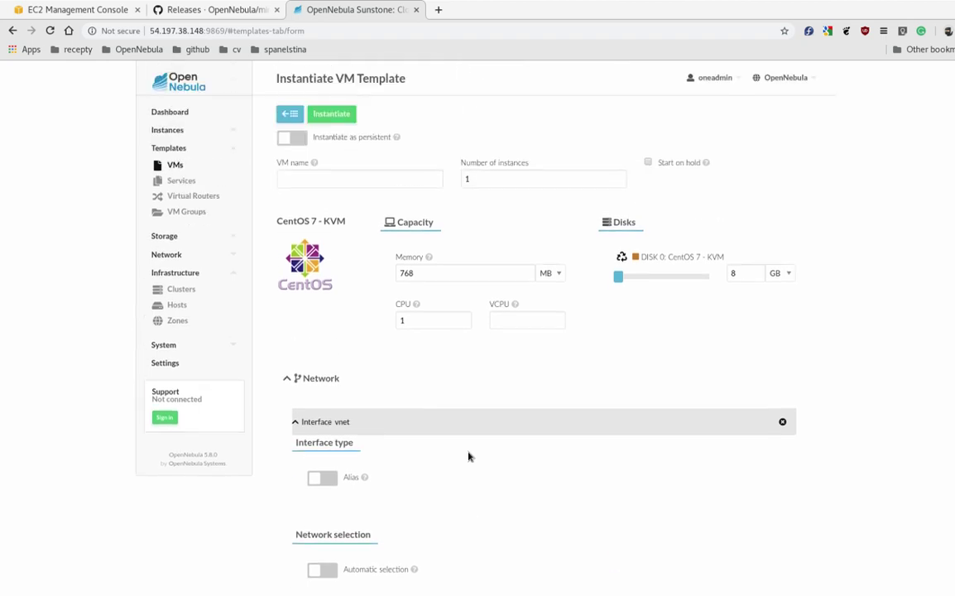
{"action": "left_click", "coordinate": [328, 177]}
{"action": "type", "text": "ce"}
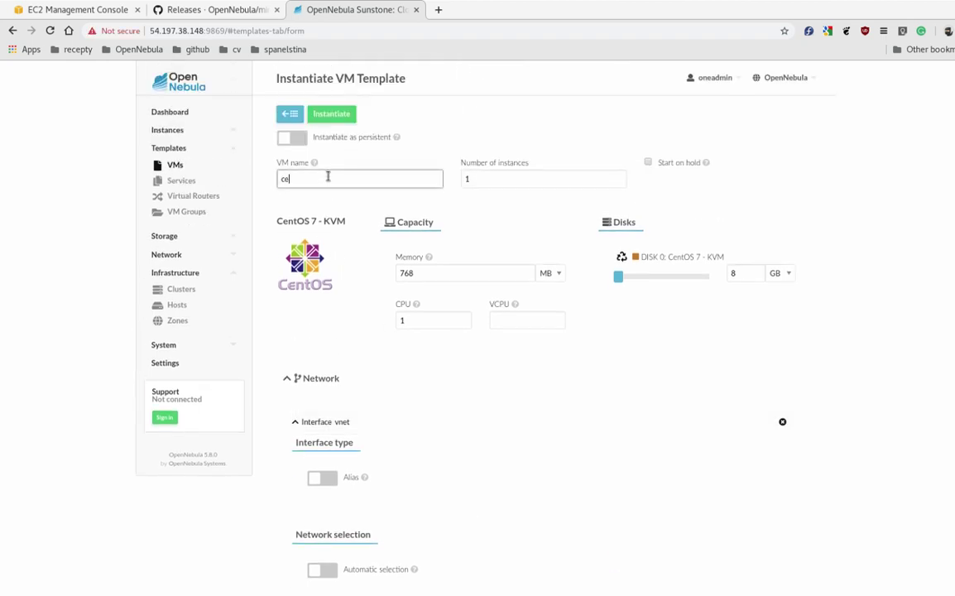
{"action": "type", "text": "ntos7-LXD"}
{"action": "left_click", "coordinate": [330, 116]}
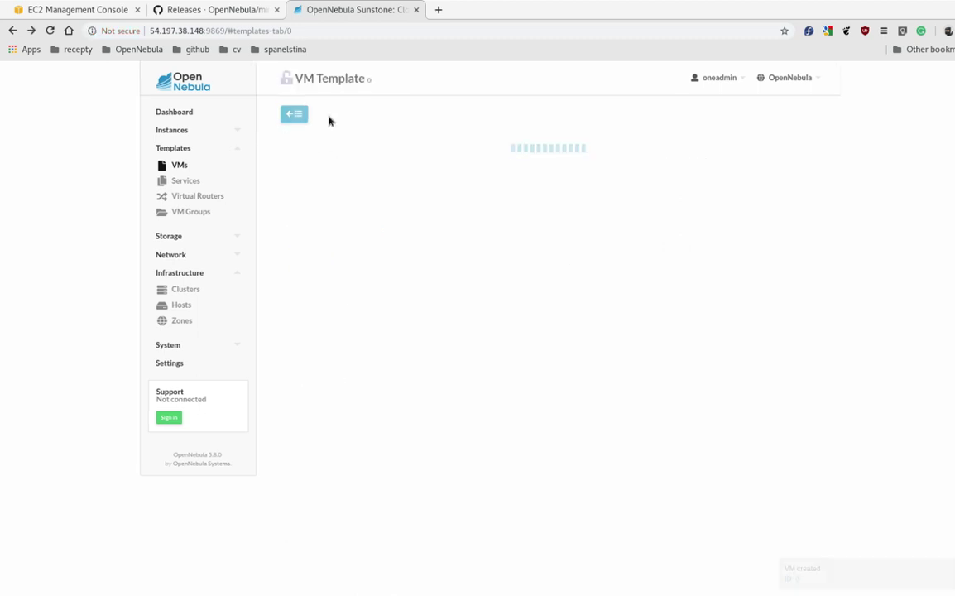
- Open the centos7-LXD VM from Instances > VMs and view its Log tab
{"action": "left_click", "coordinate": [200, 133]}
{"action": "left_click", "coordinate": [198, 147]}
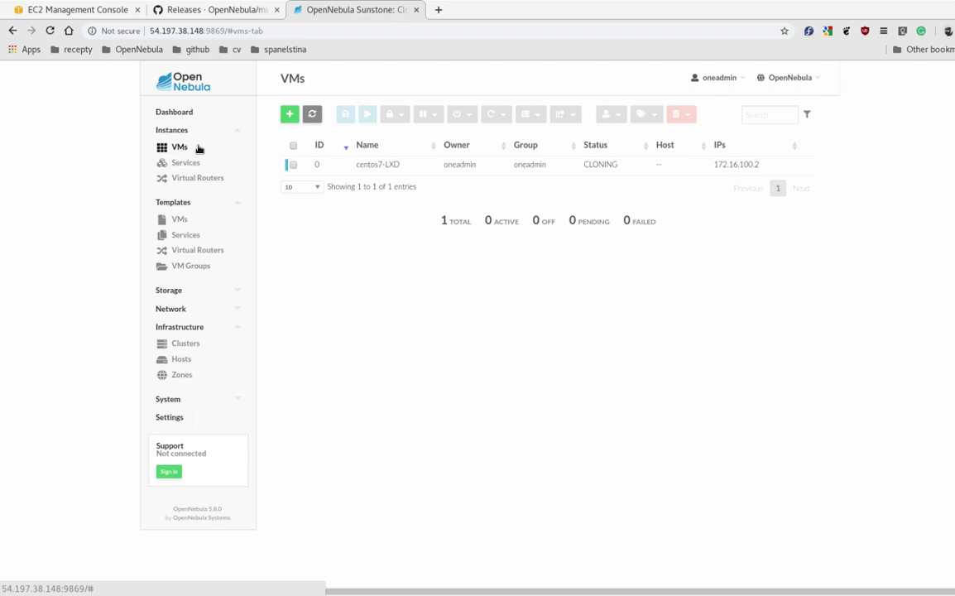
{"action": "left_click", "coordinate": [353, 168]}
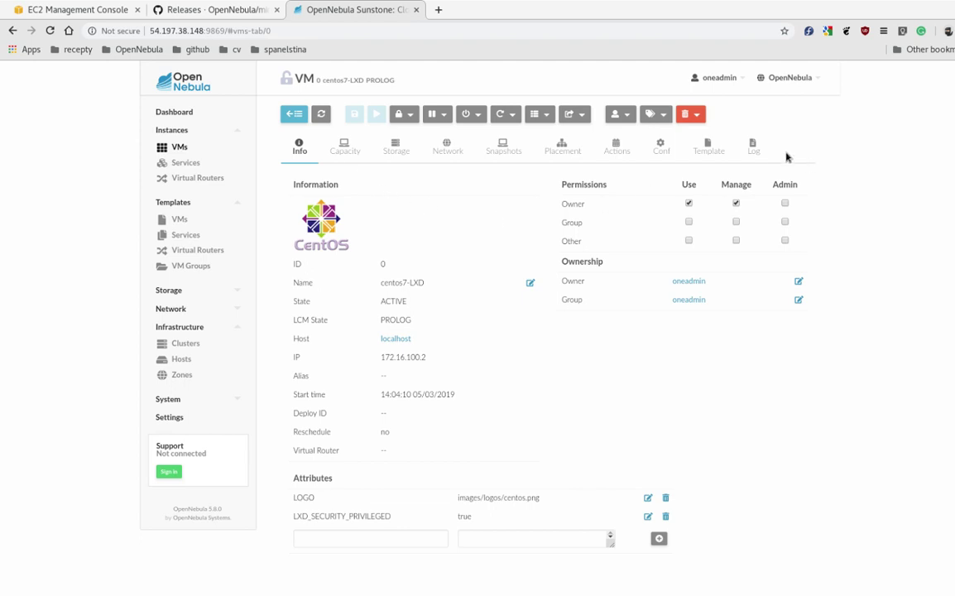
{"action": "left_click", "coordinate": [754, 148]}
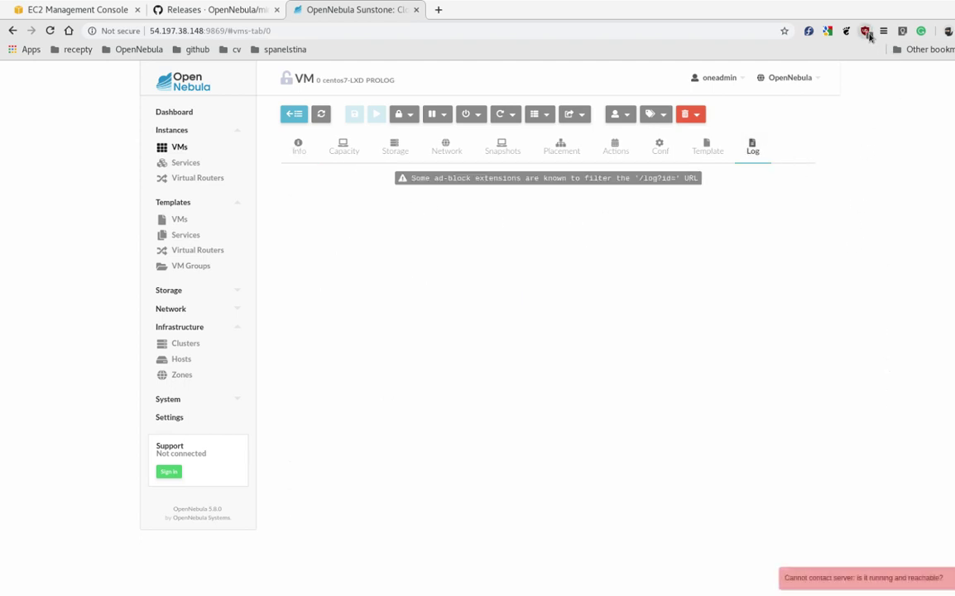
- Disable uBlock for Sunstone, refresh, and confirm in the VM list that centos7-LXD runs at 172.16.100.2
{"action": "left_click", "coordinate": [866, 30]}
{"action": "left_click", "coordinate": [821, 82]}
{"action": "left_click", "coordinate": [854, 430]}
{"action": "left_click", "coordinate": [322, 114]}
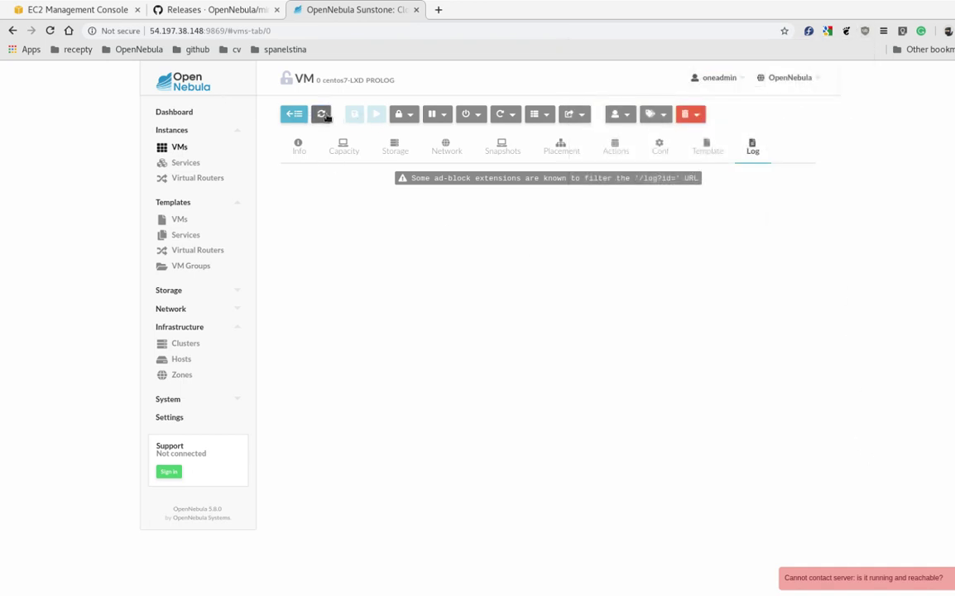
{"action": "scroll", "coordinate": [569, 277], "scroll_direction": "up", "scroll_amount": 1}
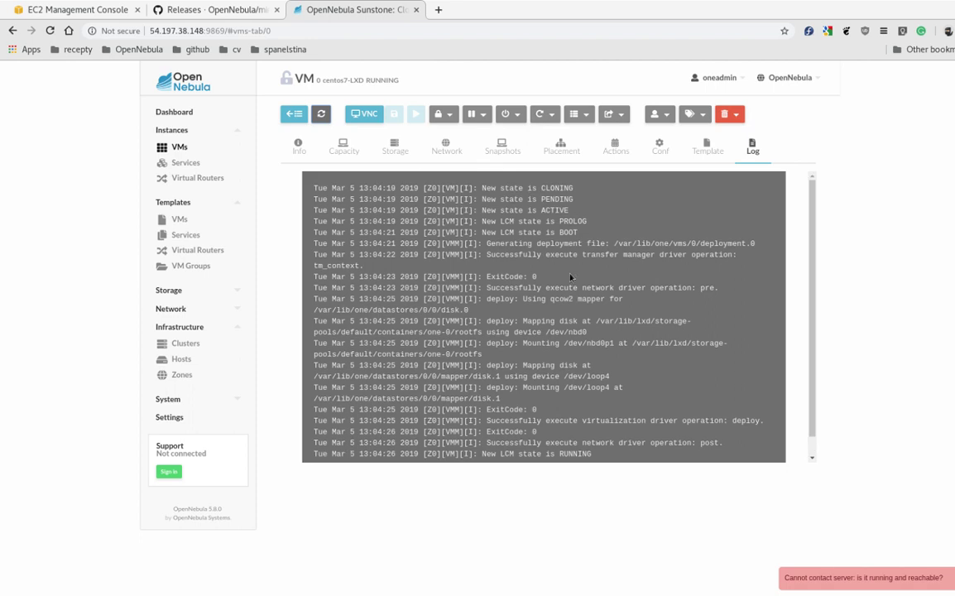
{"action": "left_click", "coordinate": [294, 114]}
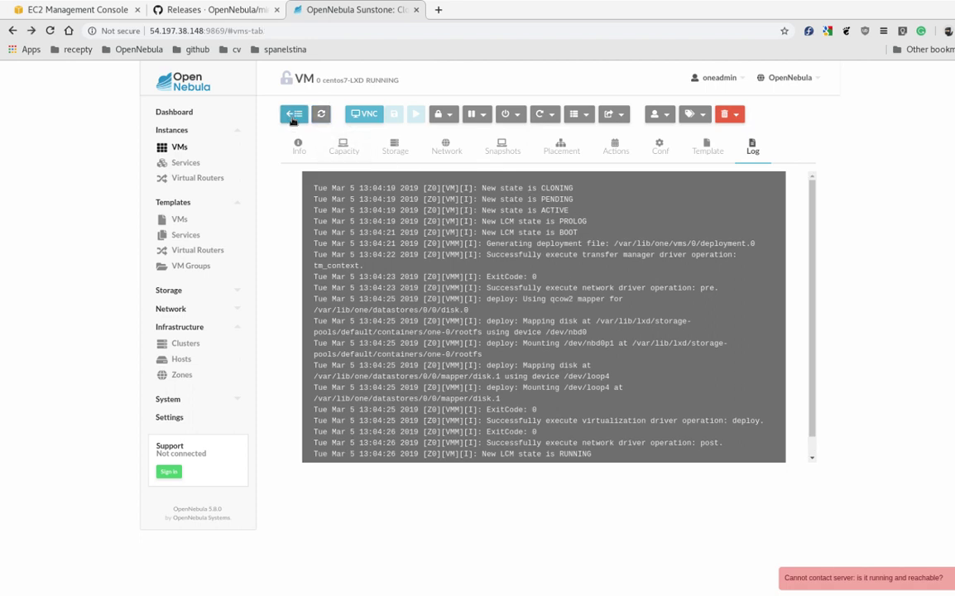
{"action": "left_click", "coordinate": [312, 115]}
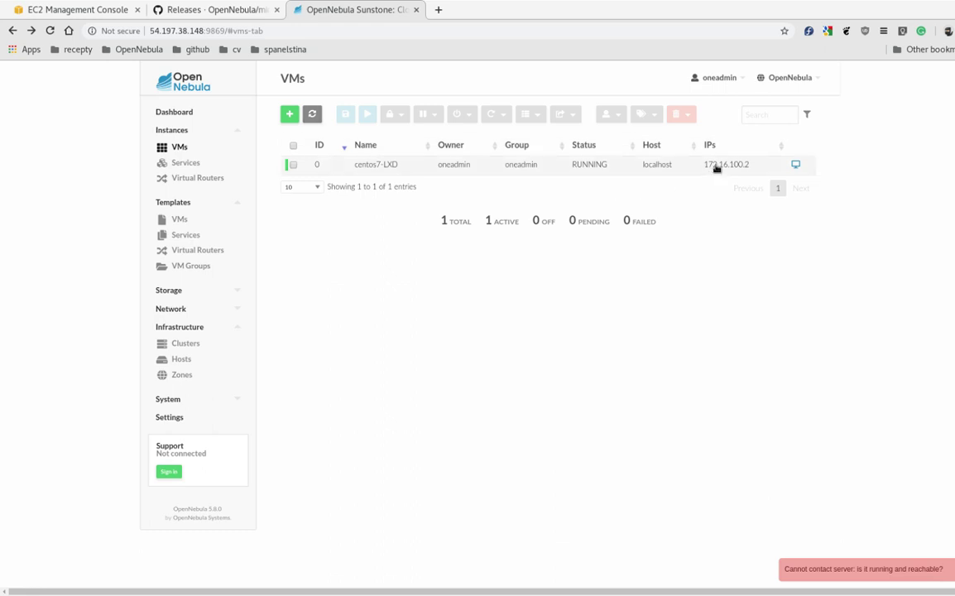
{"action": "left_click_drag", "start_coordinate": [704, 168], "coordinate": [750, 168]}
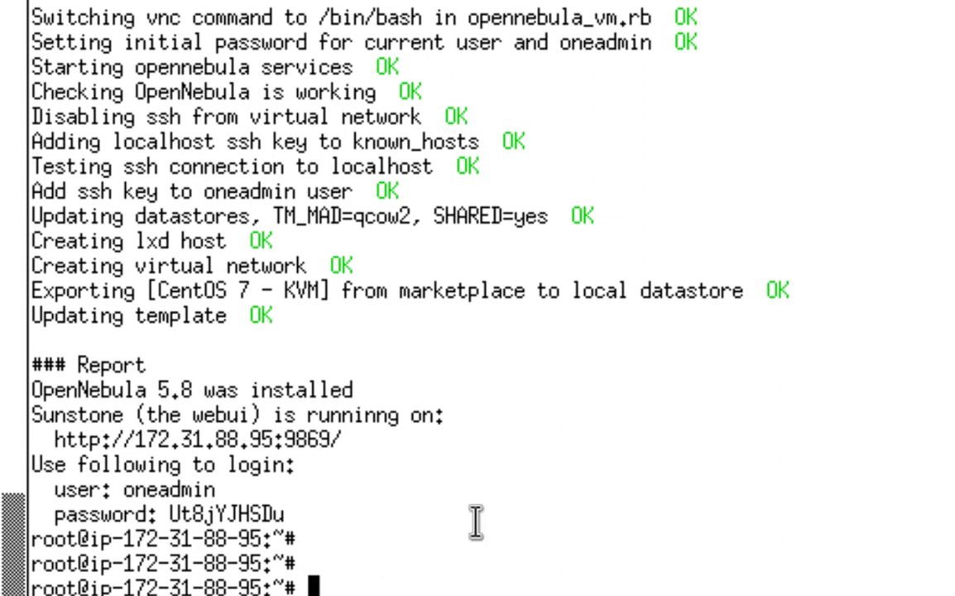
{"action": "type", "text": "ssh root@172.16.100.2"}
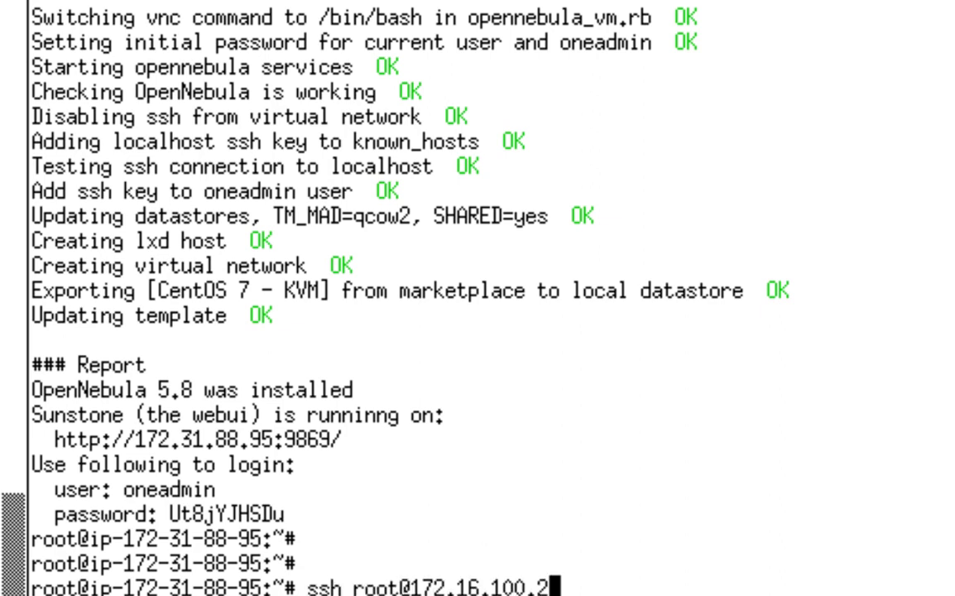
{"action": "key", "text": "Return"}
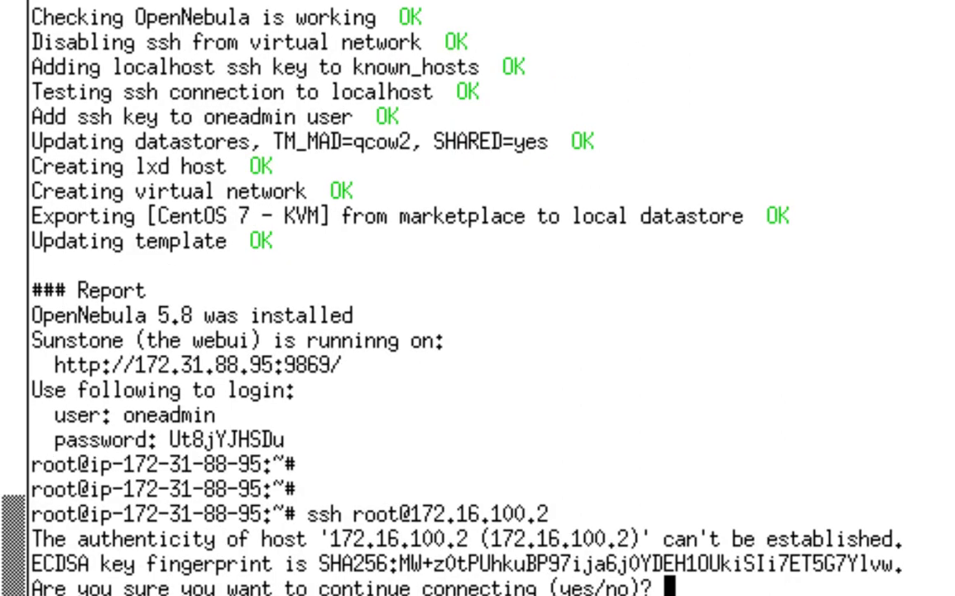
{"action": "type", "text": "yes"}
{"action": "key", "text": "Return"}
{"action": "key", "text": "Return"}
{"action": "key", "text": "Return"}
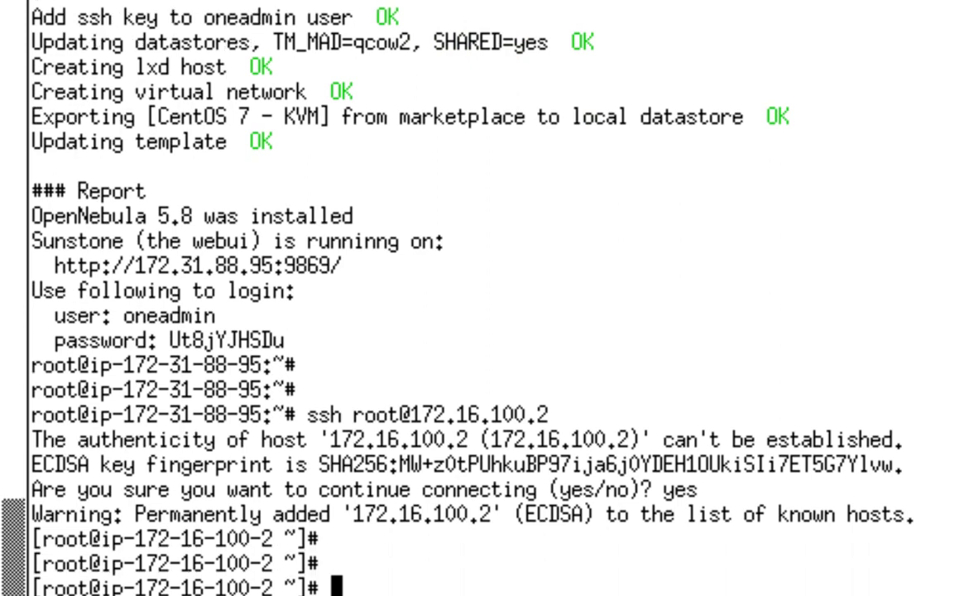
- Print /etc/redhat-release to confirm the container runs CentOS 7.6
{"action": "type", "text": "cat /etc/red"}
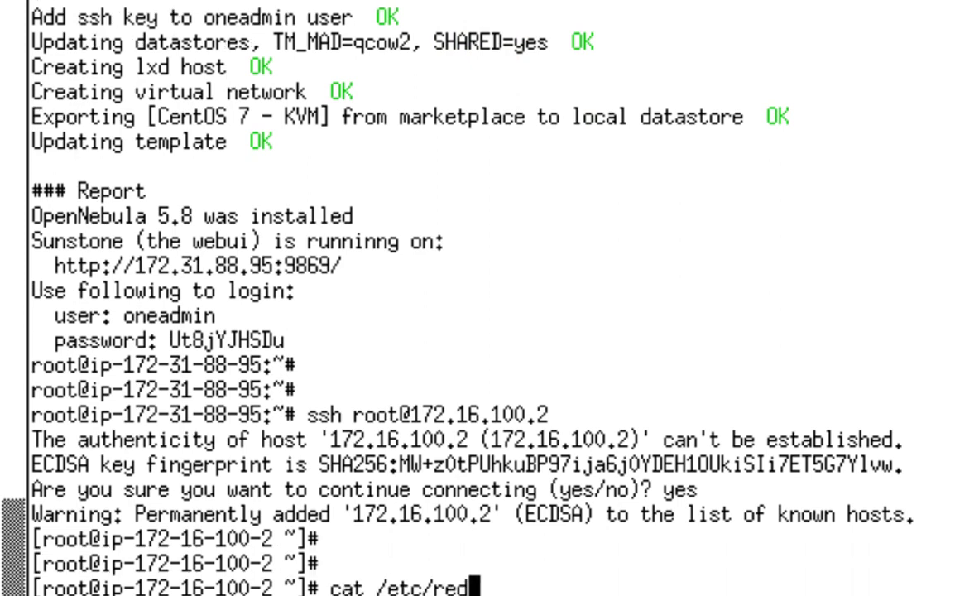
{"action": "key", "text": "Tab"}
{"action": "key", "text": "Return"}
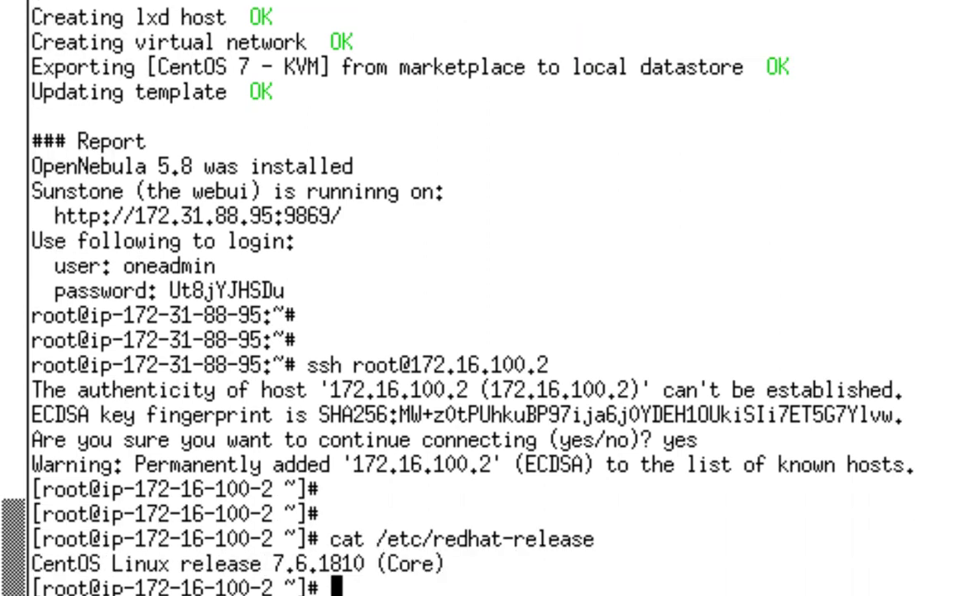
{"action": "key", "text": "Return"}
{"action": "key", "text": "Return"}
- Show the container's uptime and its process tree with ps axf
{"action": "type", "text": "uptime"}
{"action": "key", "text": "Return"}
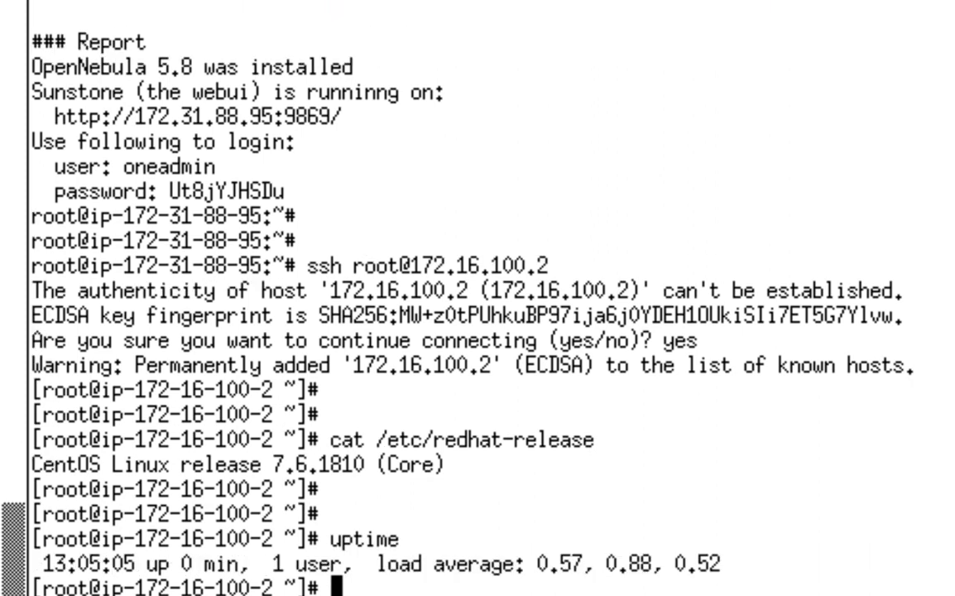
{"action": "type", "text": "ps ax"}
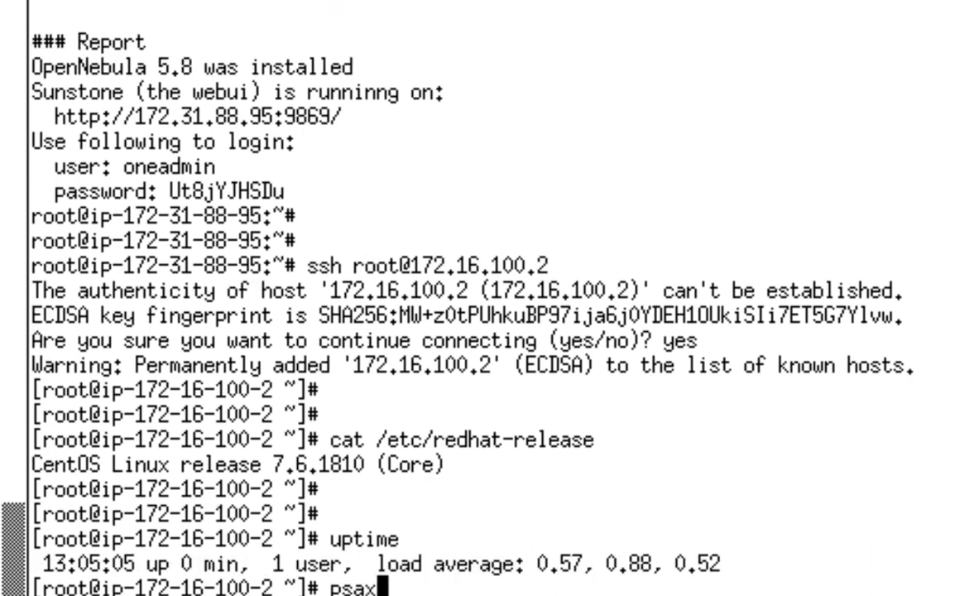
{"action": "key", "text": "BackSpace"}
{"action": "key", "text": "BackSpace"}
{"action": "type", "text": "axf"}
{"action": "key", "text": "Return"}
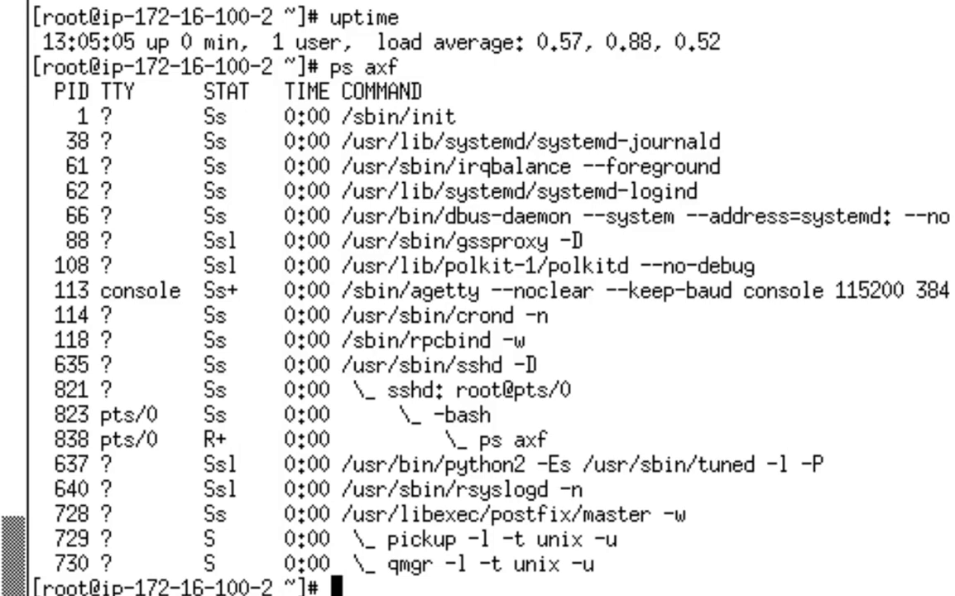